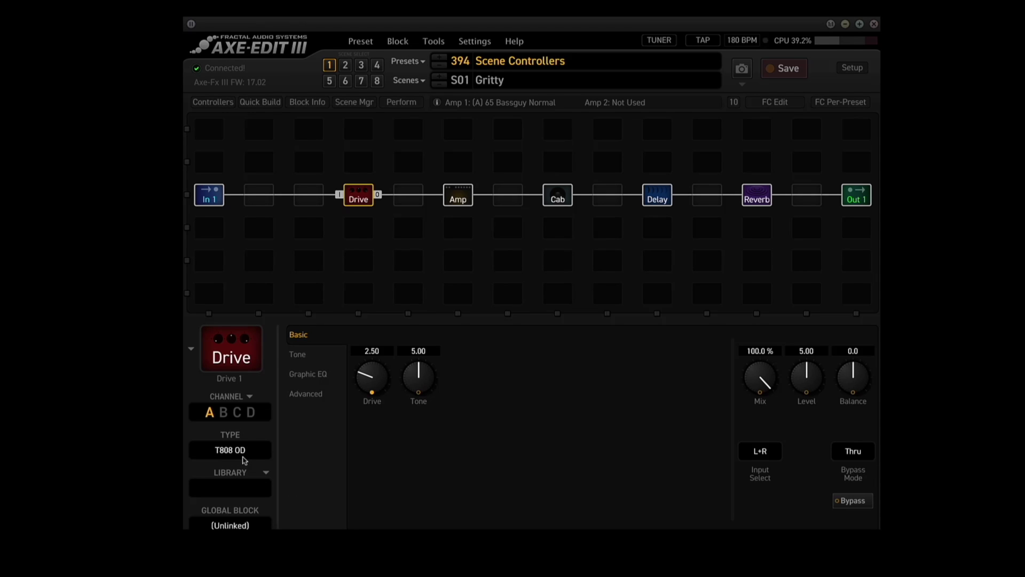
Inspect the Amp and Cab blocks, then view Scene Controllers 1 and 2 per scene
{"action": "left_click", "coordinate": [458, 195]}
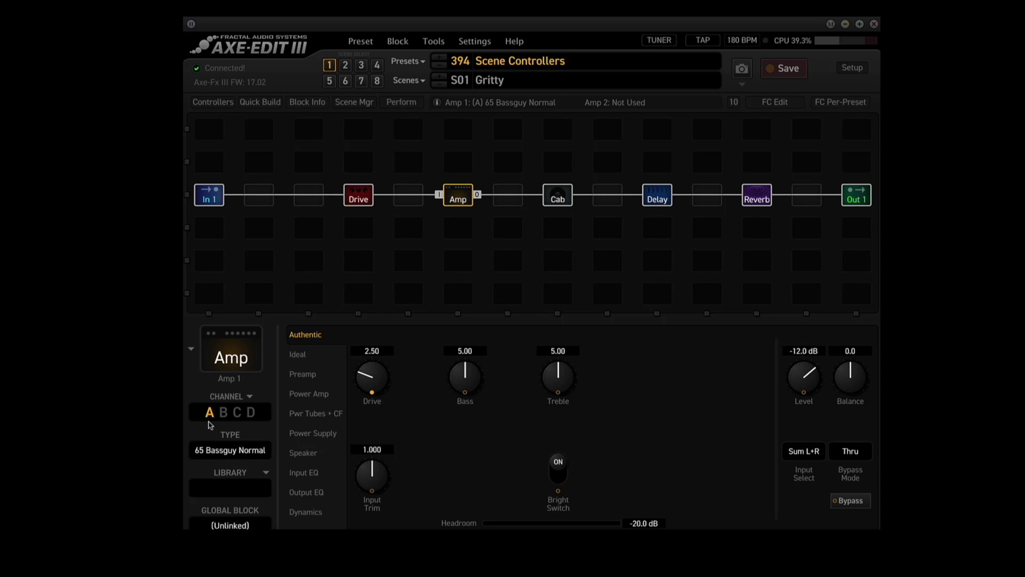
{"action": "left_click", "coordinate": [559, 202]}
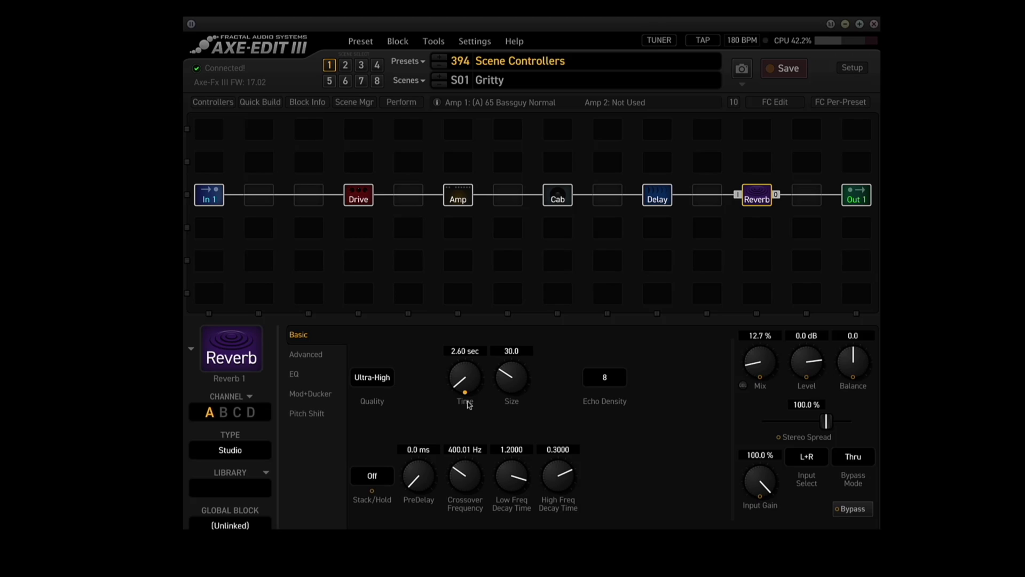
{"action": "left_click", "coordinate": [211, 102]}
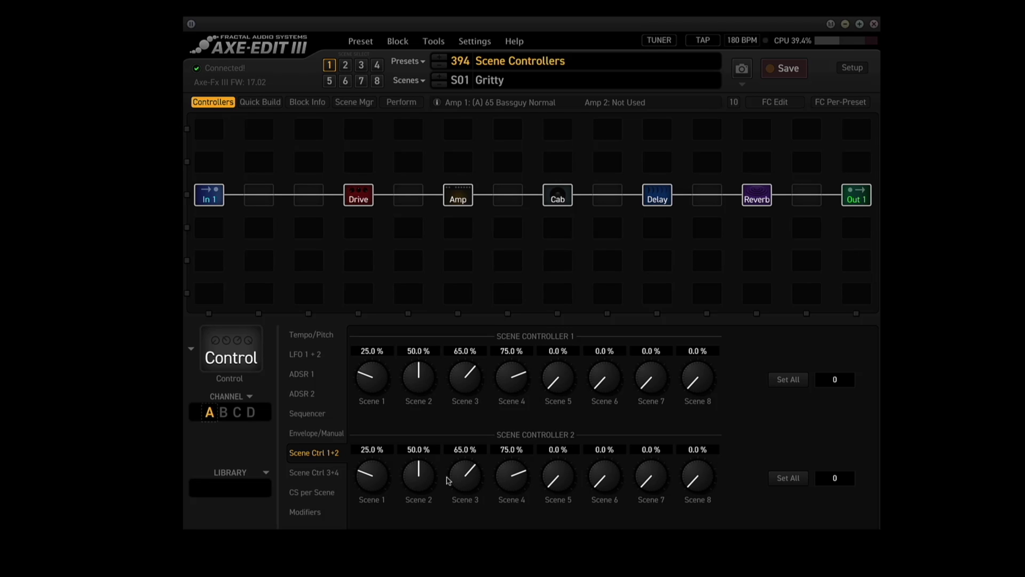
View Scene Controllers 3 and 4 per scene, then return to the Drive block
{"action": "left_click", "coordinate": [310, 473]}
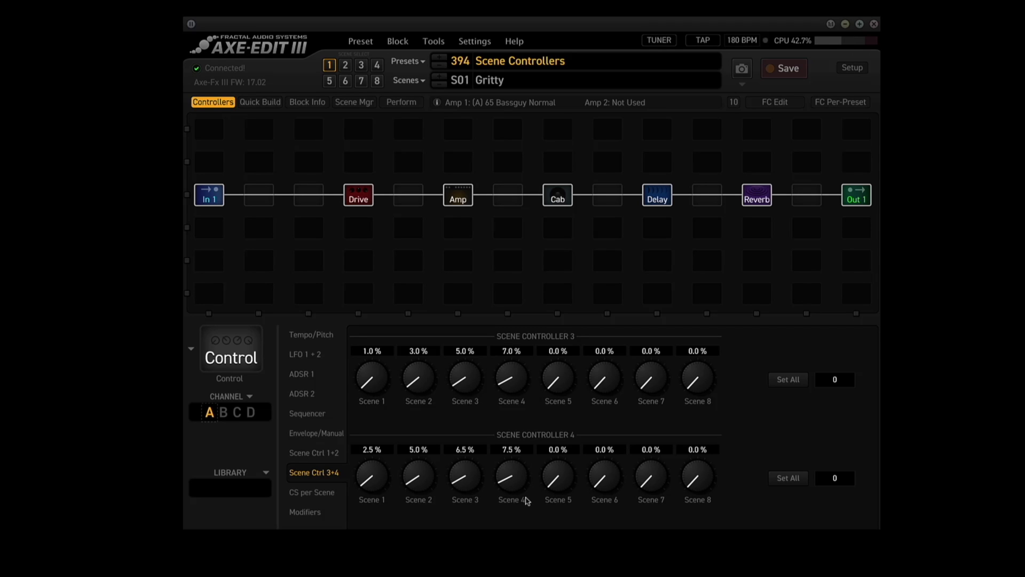
{"action": "left_click", "coordinate": [358, 196]}
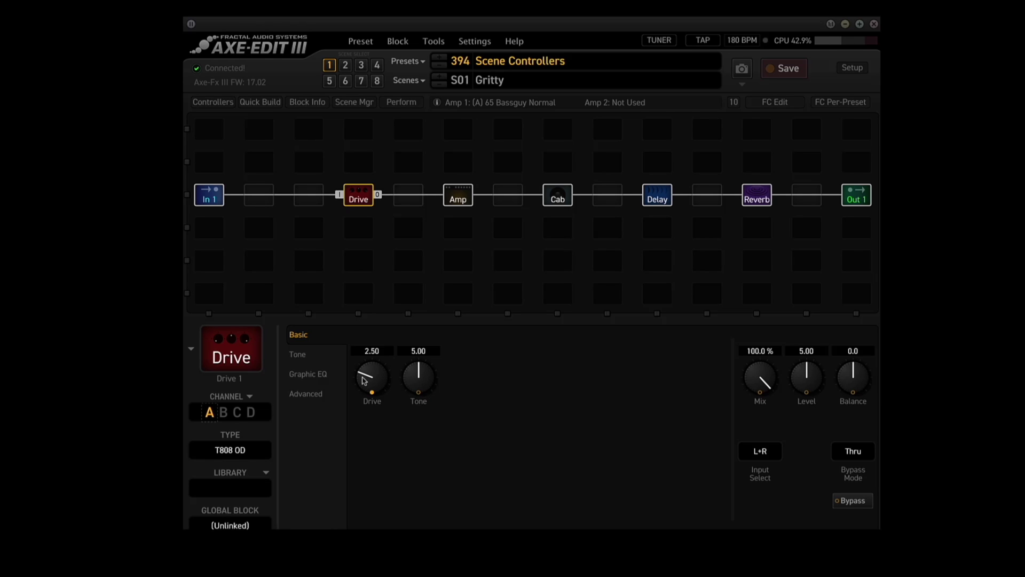
Switch through scenes S02 More Gritty, S03 Filthy and S04 Blatant, watching the Drive amount
{"action": "left_click", "coordinate": [348, 68]}
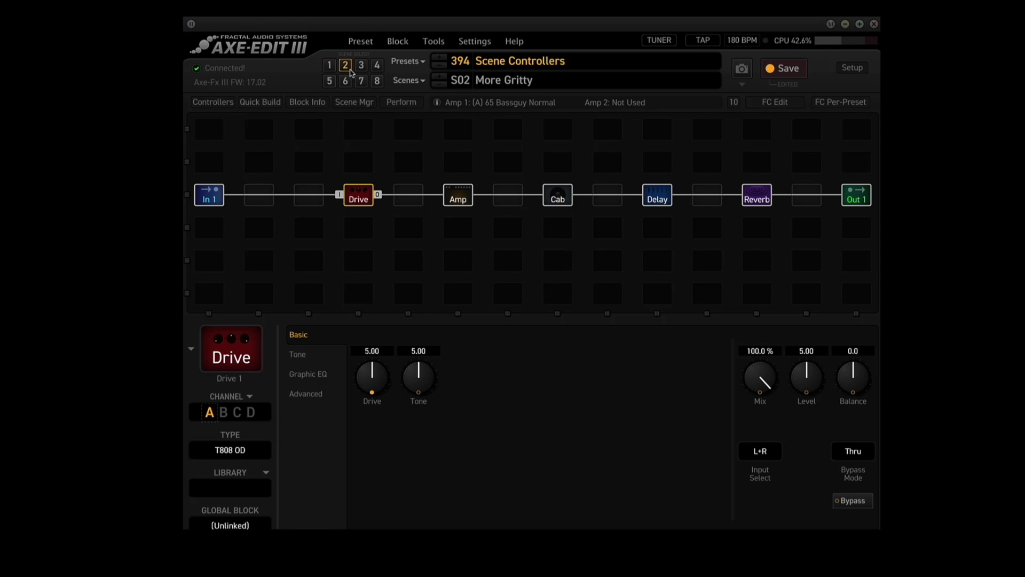
{"action": "left_click", "coordinate": [362, 67]}
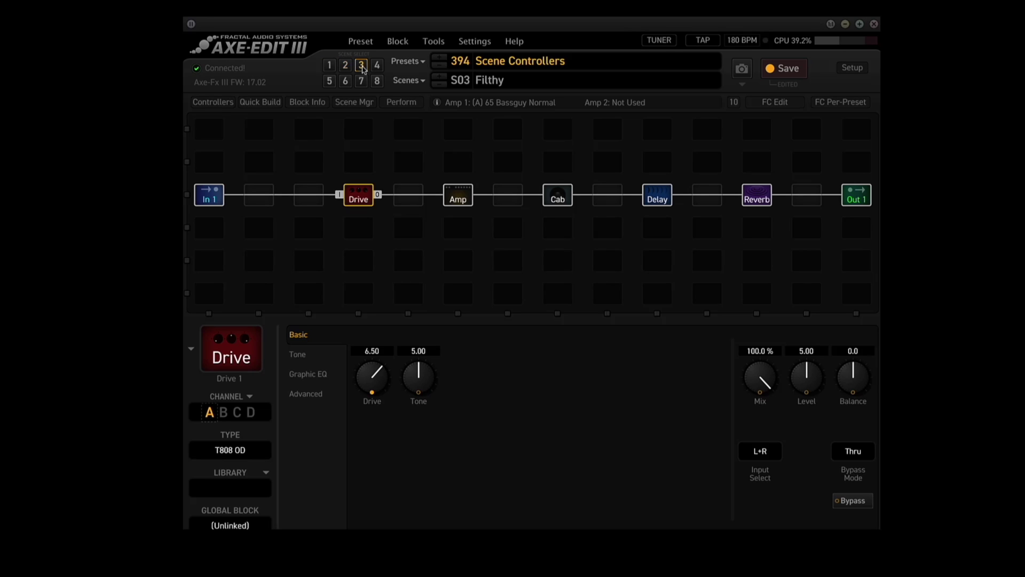
{"action": "left_click", "coordinate": [376, 68]}
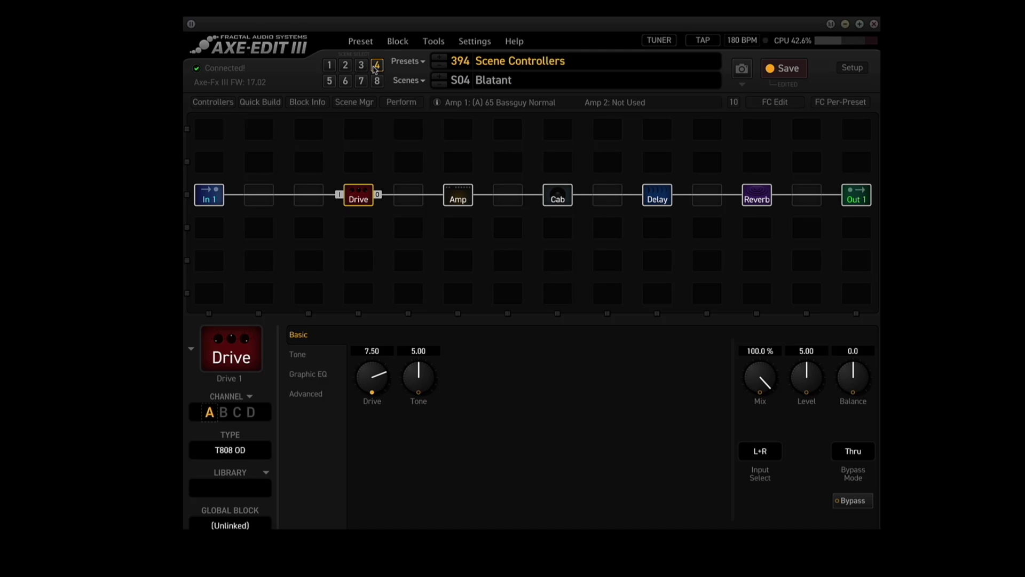
{"action": "left_click", "coordinate": [376, 354]}
Go to empty preset 395 and place In 1 and Out 1 at the ends of row 3
{"action": "left_click", "coordinate": [440, 60]}
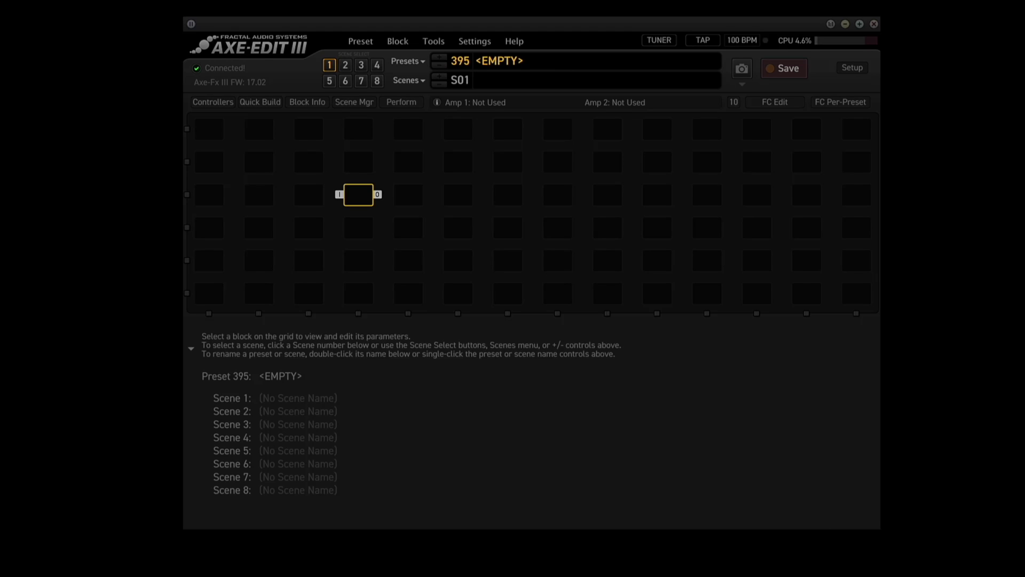
{"action": "left_click", "coordinate": [260, 102]}
{"action": "left_click_drag", "start_coordinate": [209, 367], "coordinate": [210, 194]}
{"action": "left_click_drag", "start_coordinate": [400, 367], "coordinate": [858, 199]}
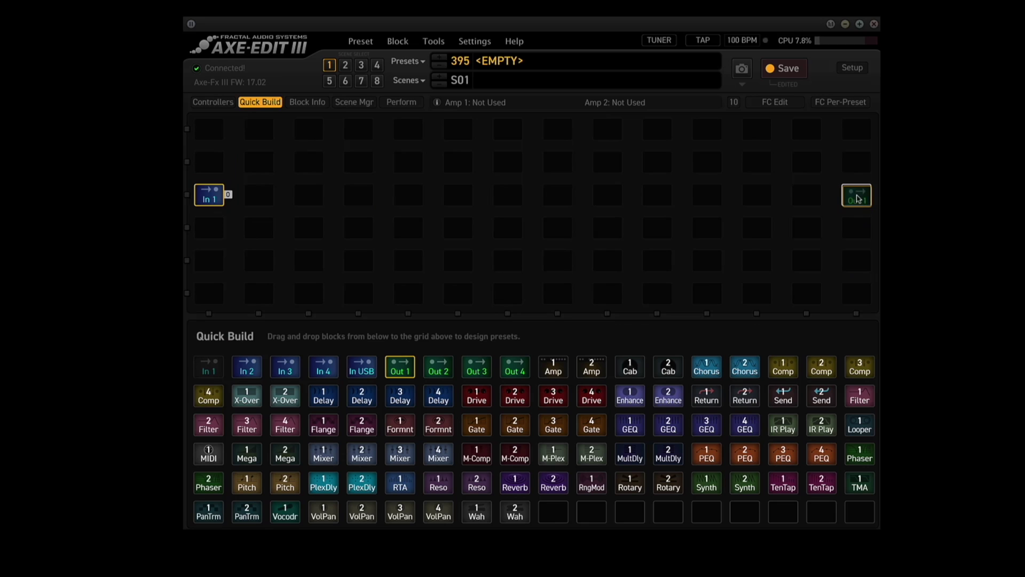
Fill row 3 with Drive, Amp, Cab, Delay and Reverb blocks between In 1 and Out 1
{"action": "left_click_drag", "start_coordinate": [477, 396], "coordinate": [360, 196]}
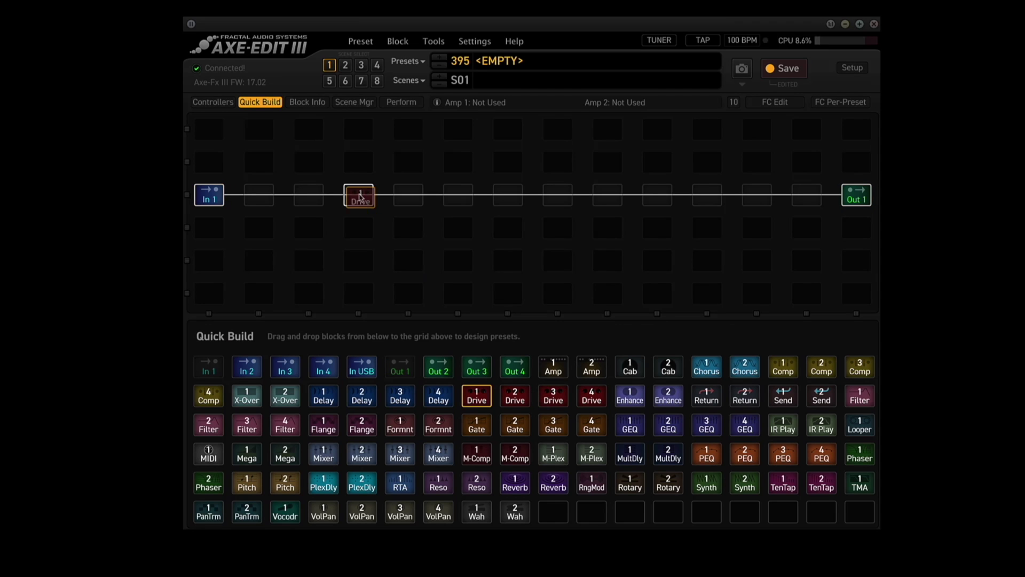
{"action": "left_click_drag", "start_coordinate": [553, 367], "coordinate": [459, 196]}
{"action": "left_click_drag", "start_coordinate": [630, 367], "coordinate": [558, 201]}
{"action": "left_click_drag", "start_coordinate": [324, 396], "coordinate": [658, 198]}
{"action": "left_click_drag", "start_coordinate": [515, 482], "coordinate": [752, 199]}
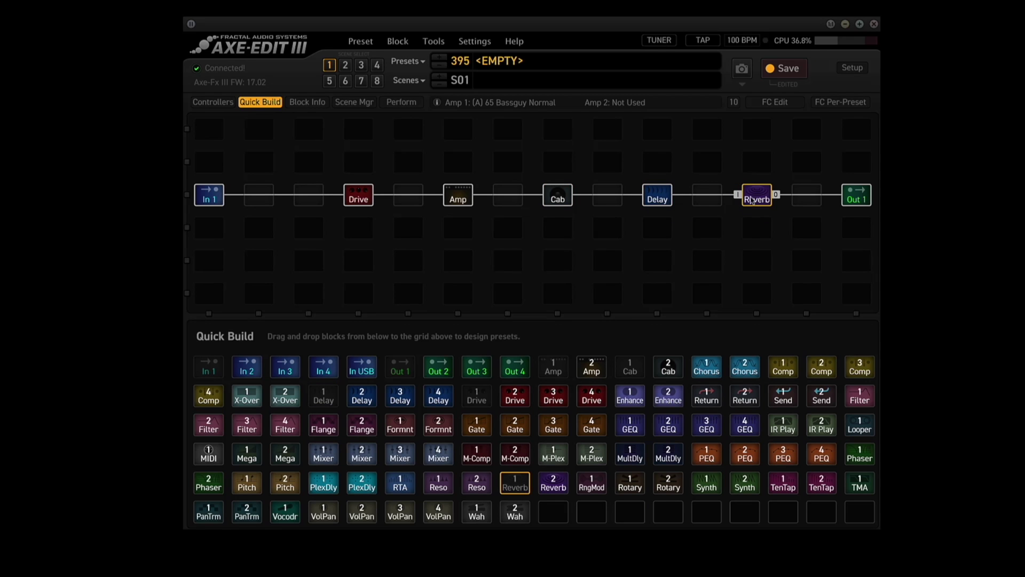
Show Drive 1, Amp 1 and Reverb 1 in the scene manager columns, then reselect Drive
{"action": "left_click", "coordinate": [256, 105]}
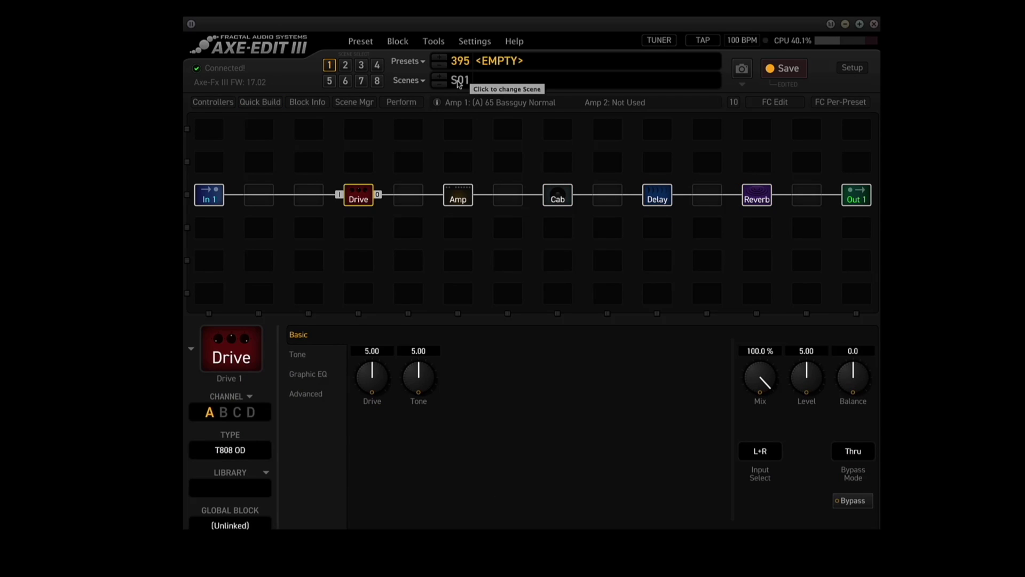
{"action": "left_click", "coordinate": [355, 103]}
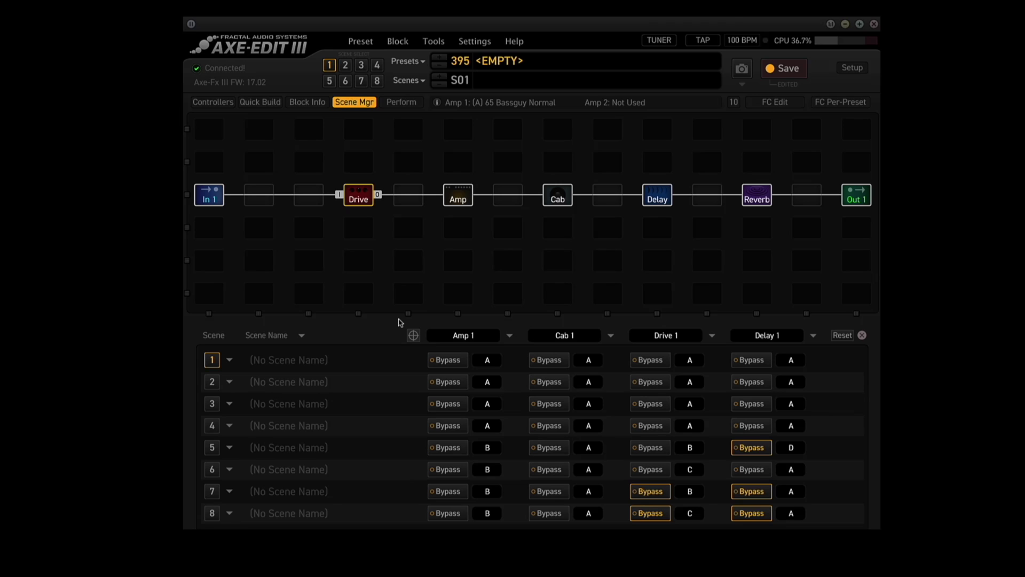
{"action": "left_click", "coordinate": [459, 336]}
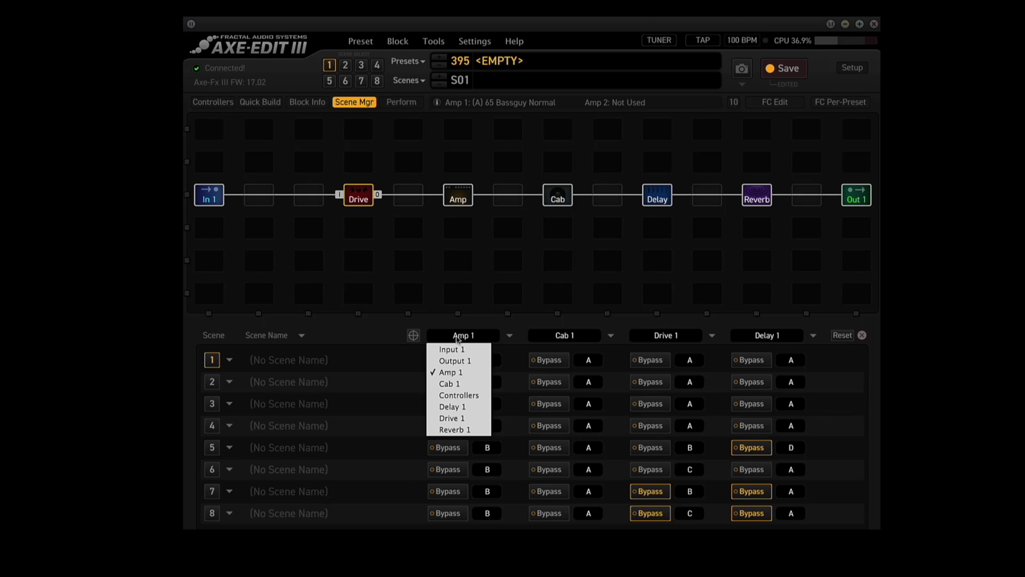
{"action": "left_click", "coordinate": [459, 418]}
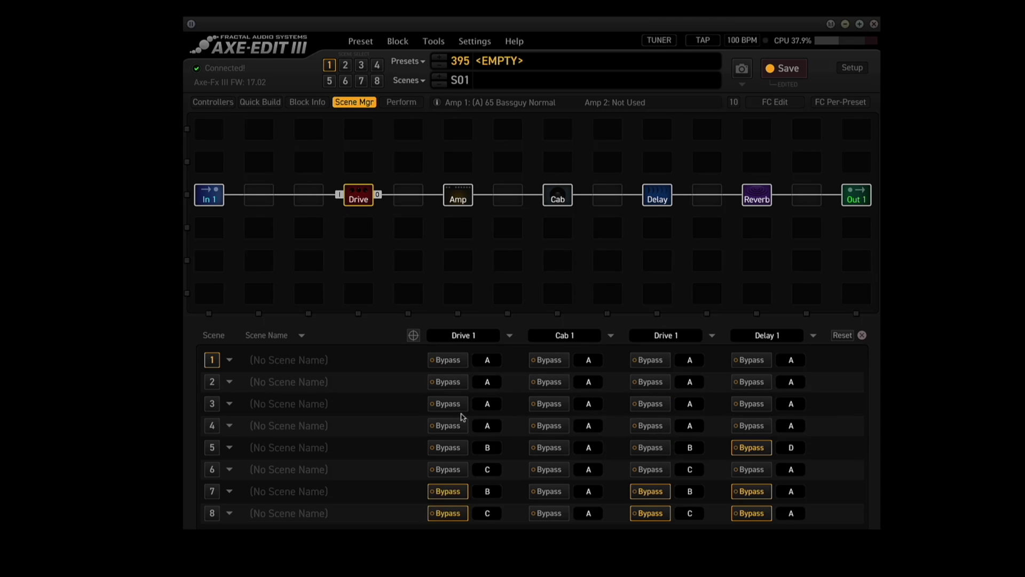
{"action": "left_click", "coordinate": [566, 335]}
{"action": "left_click", "coordinate": [548, 373]}
{"action": "scroll", "coordinate": [665, 337], "scroll_direction": "up", "scroll_amount": 1}
{"action": "left_click", "coordinate": [753, 337]}
{"action": "left_click", "coordinate": [754, 426]}
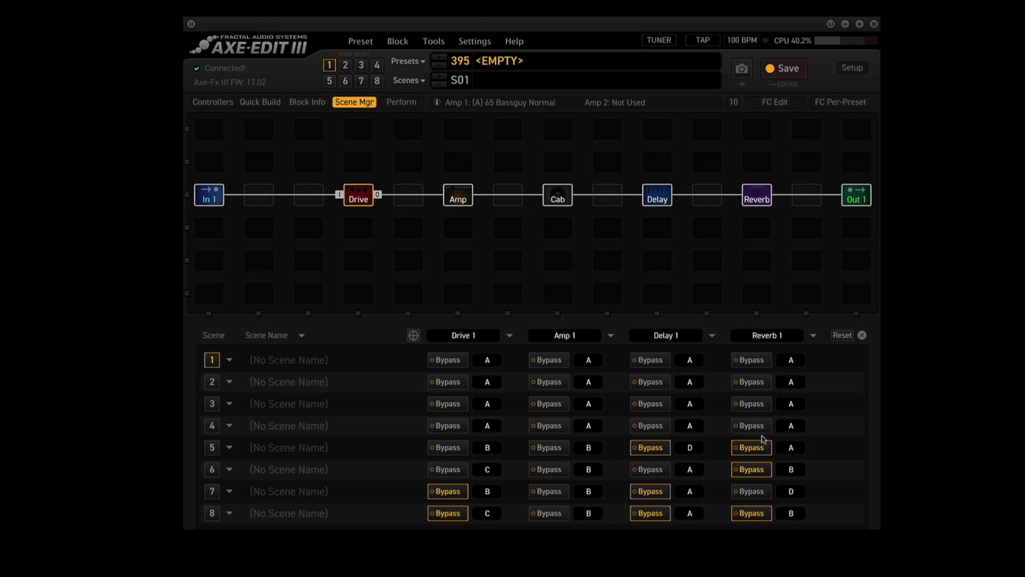
{"action": "left_click", "coordinate": [354, 104]}
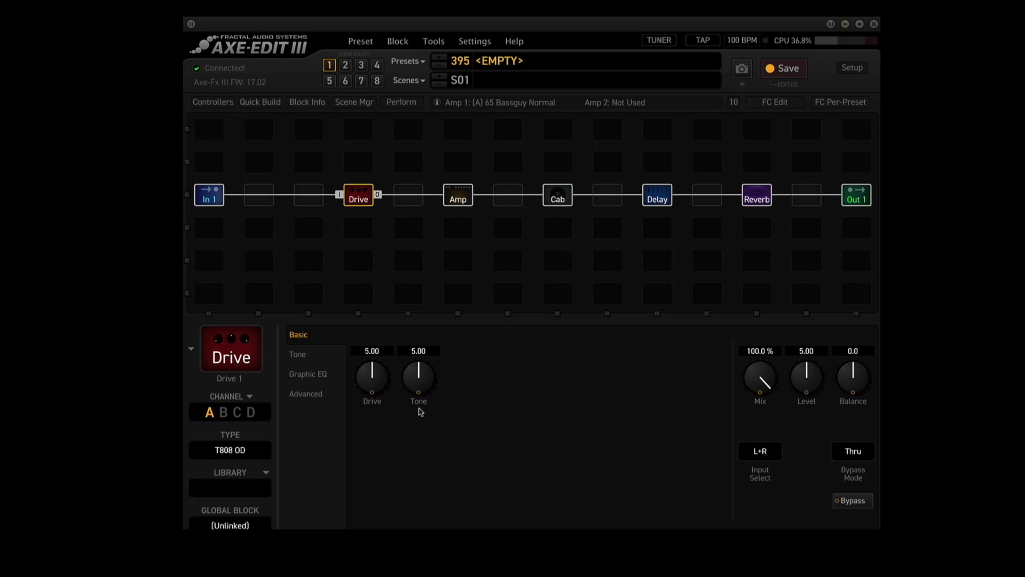
Assign Scene Controller 1 as Source 1 of the Drive amount modifier, then deselect the block
{"action": "right_click", "coordinate": [373, 387]}
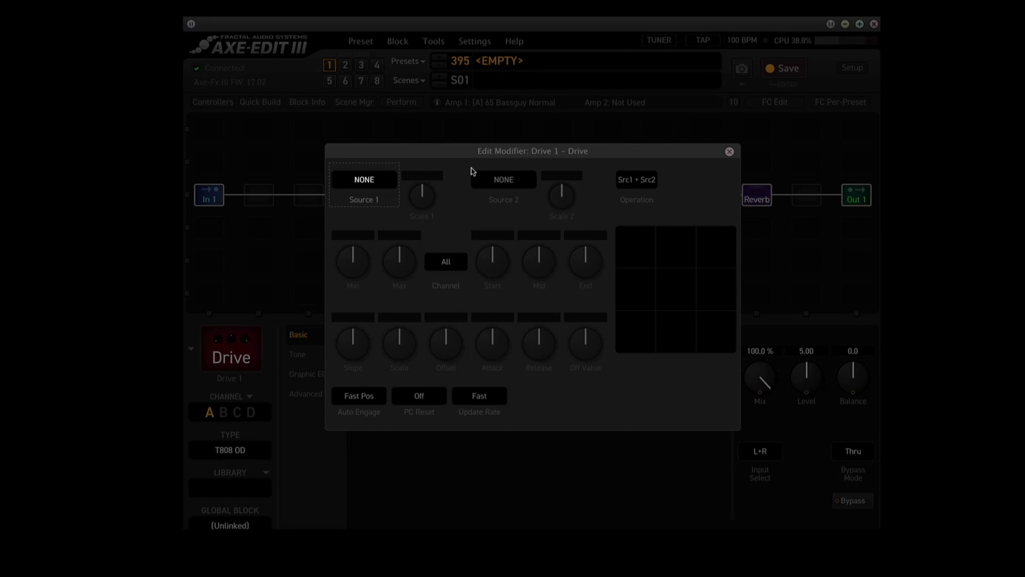
{"action": "left_click", "coordinate": [365, 181]}
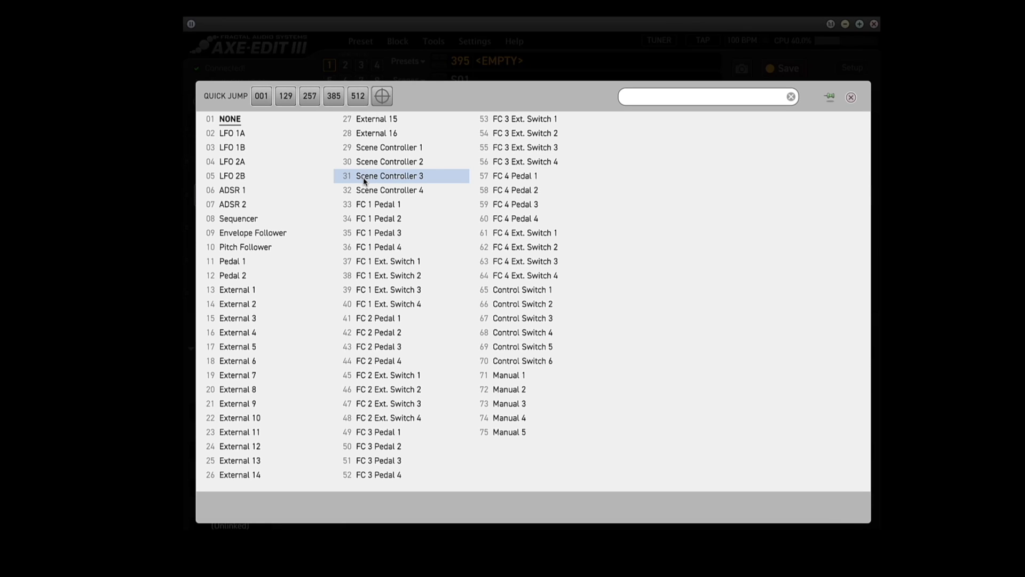
{"action": "left_click", "coordinate": [364, 147]}
{"action": "left_click", "coordinate": [730, 153]}
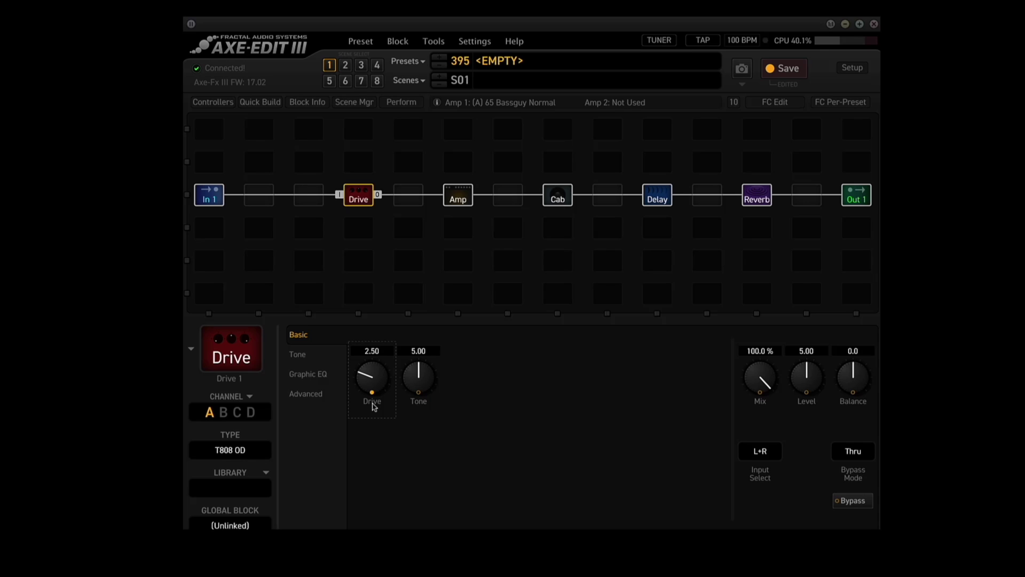
{"action": "left_click", "coordinate": [209, 103]}
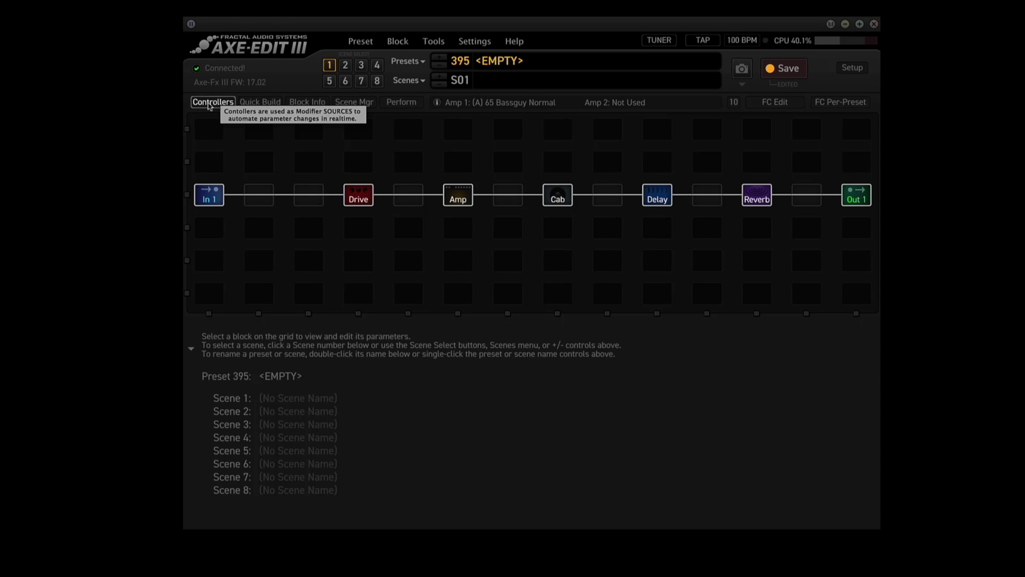
Set Scene Controller 1 to 25, 50, 65 and 75 % for scenes 1–4, then select Drive
{"action": "left_click", "coordinate": [208, 103]}
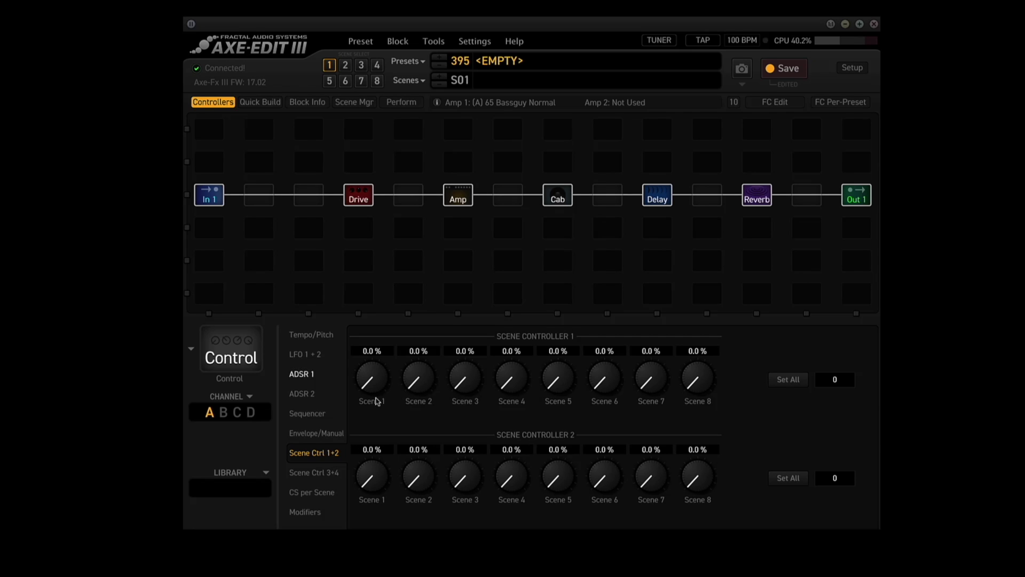
{"action": "double_click", "coordinate": [368, 352]}
{"action": "type", "text": "25"}
{"action": "key", "text": "Tab"}
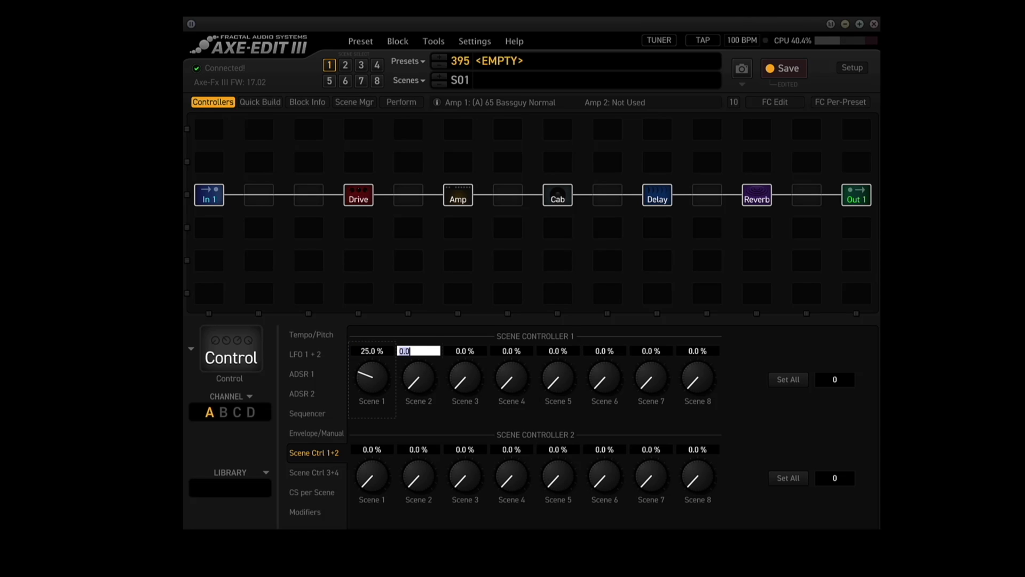
{"action": "type", "text": "50"}
{"action": "key", "text": "Tab"}
{"action": "type", "text": "65"}
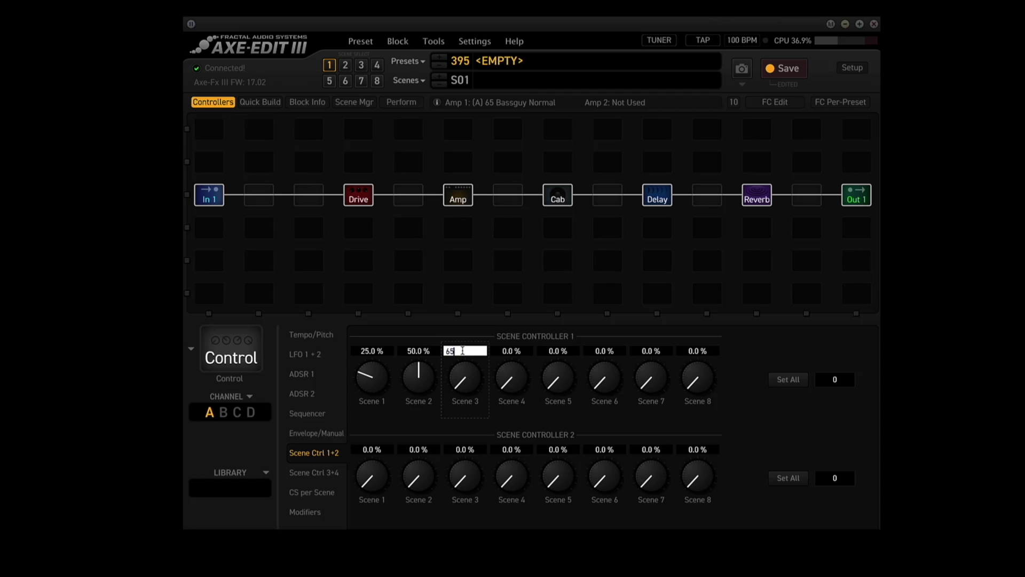
{"action": "key", "text": "Tab"}
{"action": "type", "text": "75"}
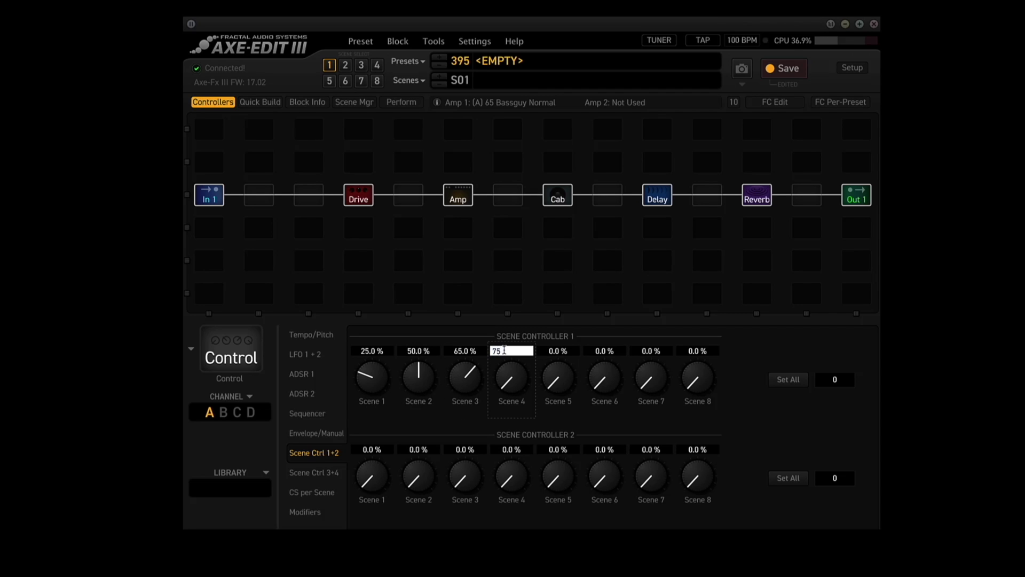
{"action": "key", "text": "Return"}
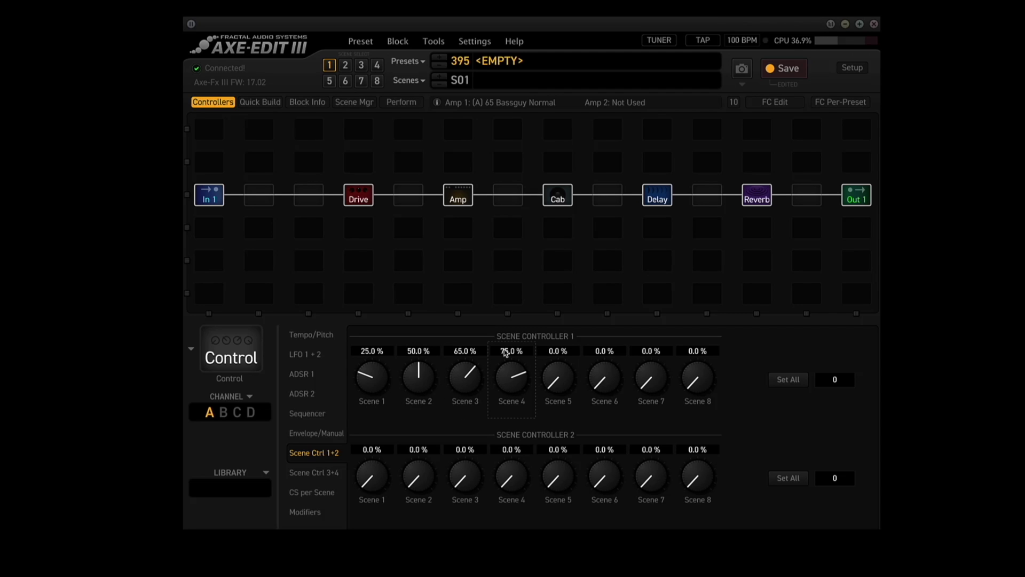
{"action": "left_click", "coordinate": [361, 201]}
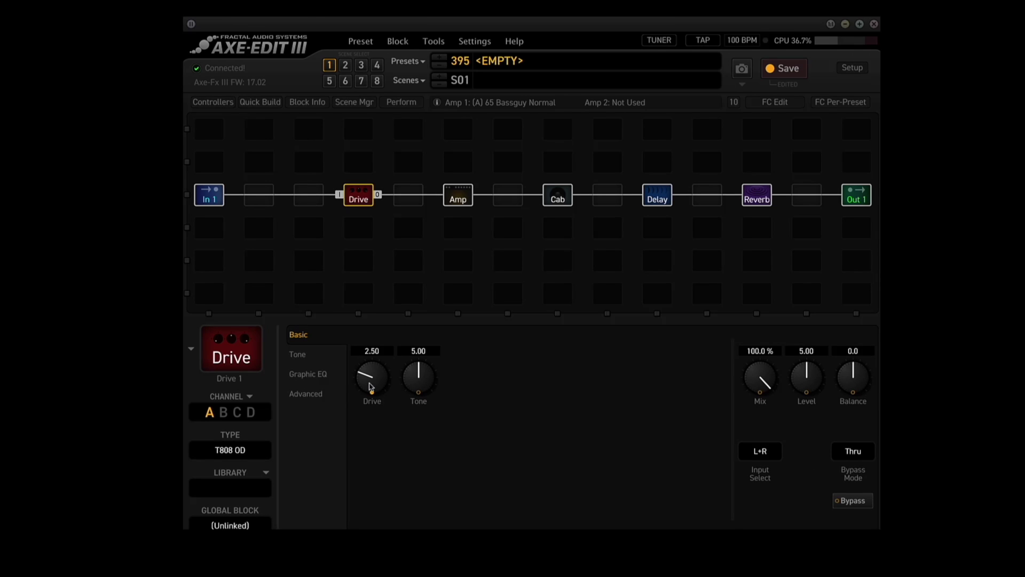
Check the Drive level in scenes 2, 3 and 4, then select the Amp block at scene 1
{"action": "left_click", "coordinate": [346, 65]}
{"action": "left_click", "coordinate": [360, 66]}
{"action": "left_click", "coordinate": [377, 65]}
{"action": "left_click", "coordinate": [463, 199]}
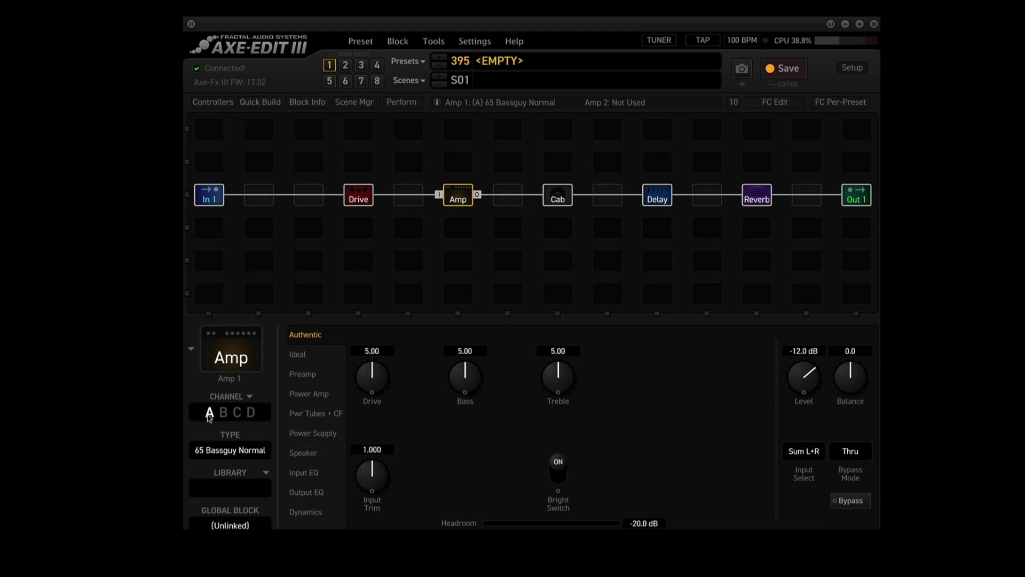
Link the Amp's Bass to Scene Controller 2 and begin editing its scene 1 value
{"action": "right_click", "coordinate": [466, 379]}
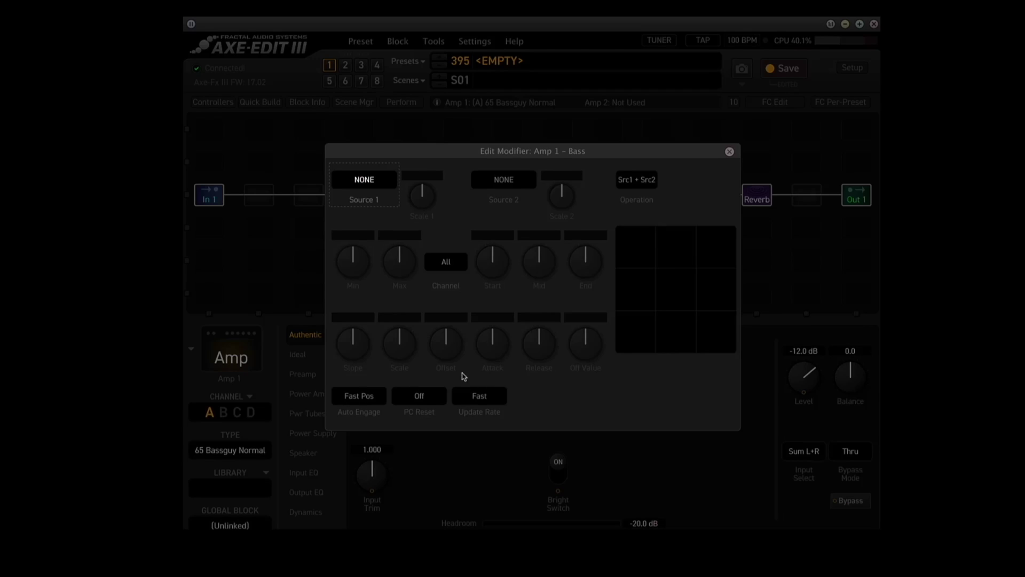
{"action": "left_click", "coordinate": [363, 180]}
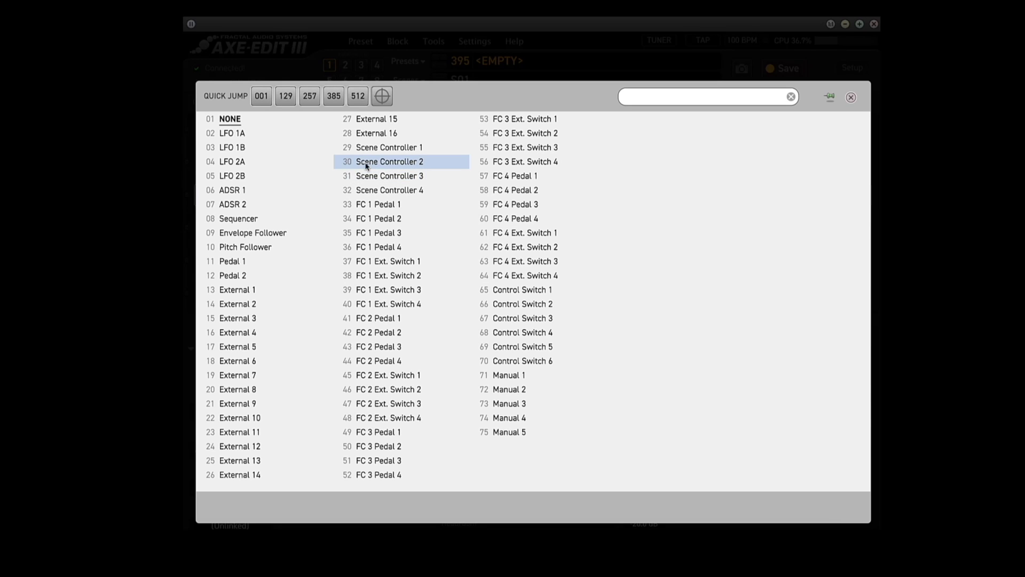
{"action": "left_click", "coordinate": [367, 163]}
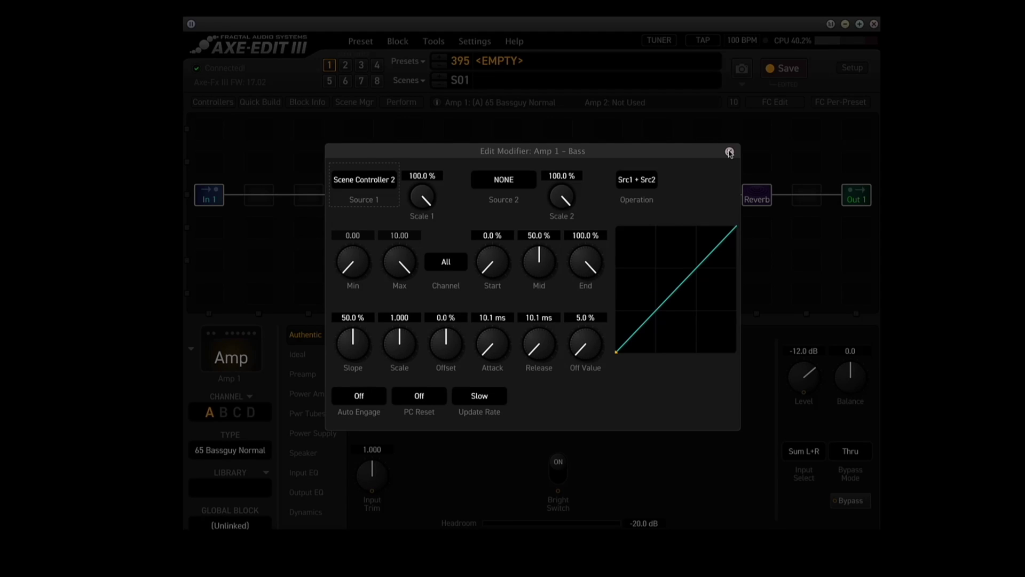
{"action": "left_click", "coordinate": [730, 153]}
{"action": "left_click", "coordinate": [212, 101]}
{"action": "left_click", "coordinate": [335, 452]}
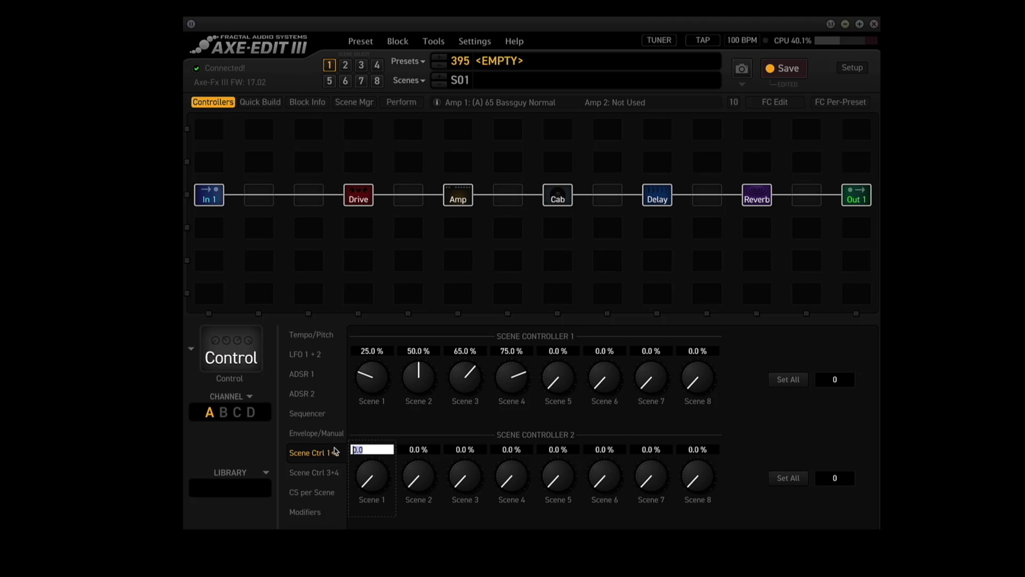
Enter Scene Controller 2 values 50, 40, 35 and 30 % for scenes 1–4
{"action": "type", "text": "50"}
{"action": "key", "text": "Return"}
{"action": "left_click", "coordinate": [420, 450]}
{"action": "type", "text": "40"}
{"action": "key", "text": "Return"}
{"action": "left_click", "coordinate": [463, 450]}
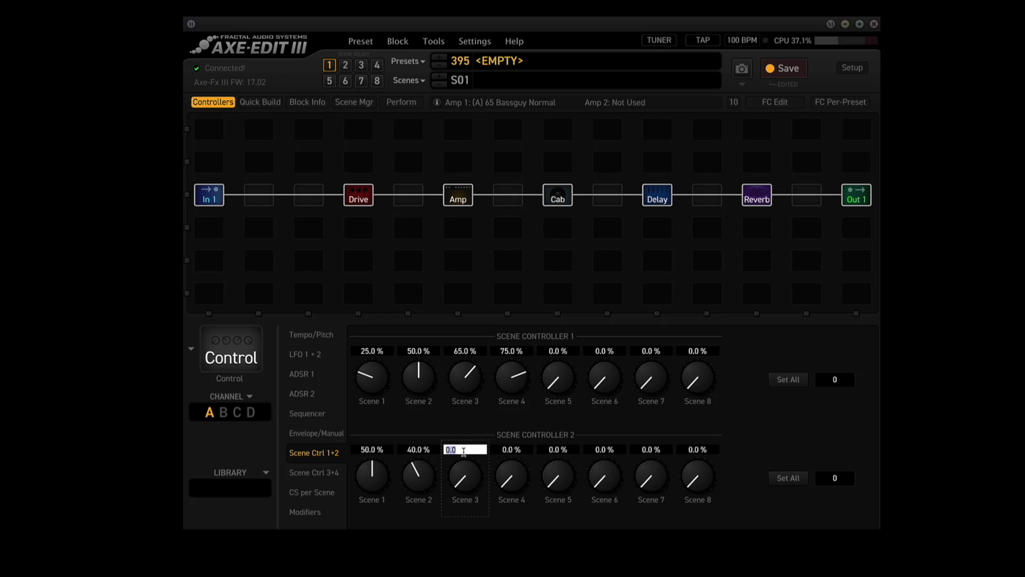
{"action": "type", "text": "35"}
{"action": "key", "text": "Return"}
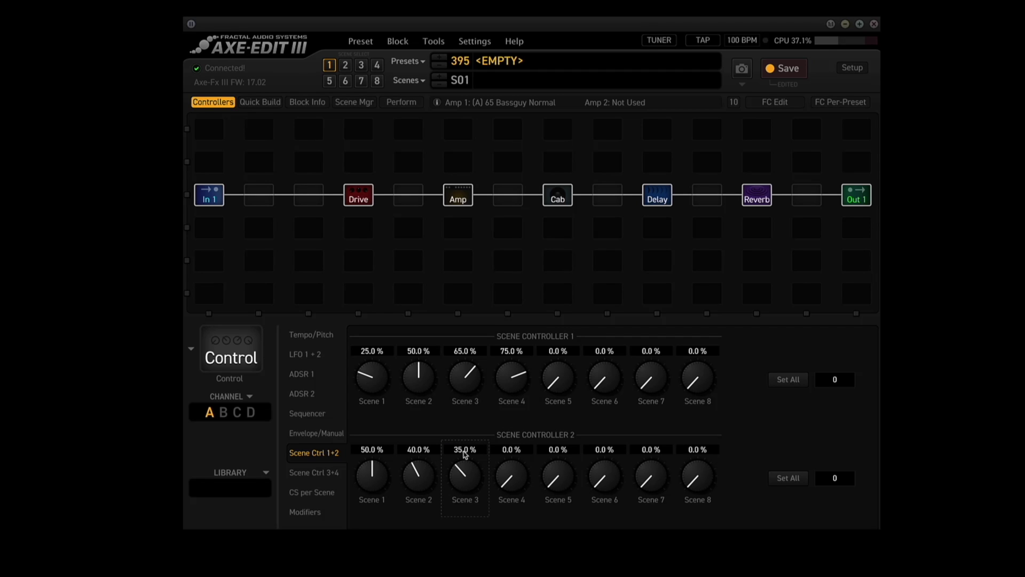
{"action": "left_click", "coordinate": [507, 450]}
{"action": "type", "text": "3"}
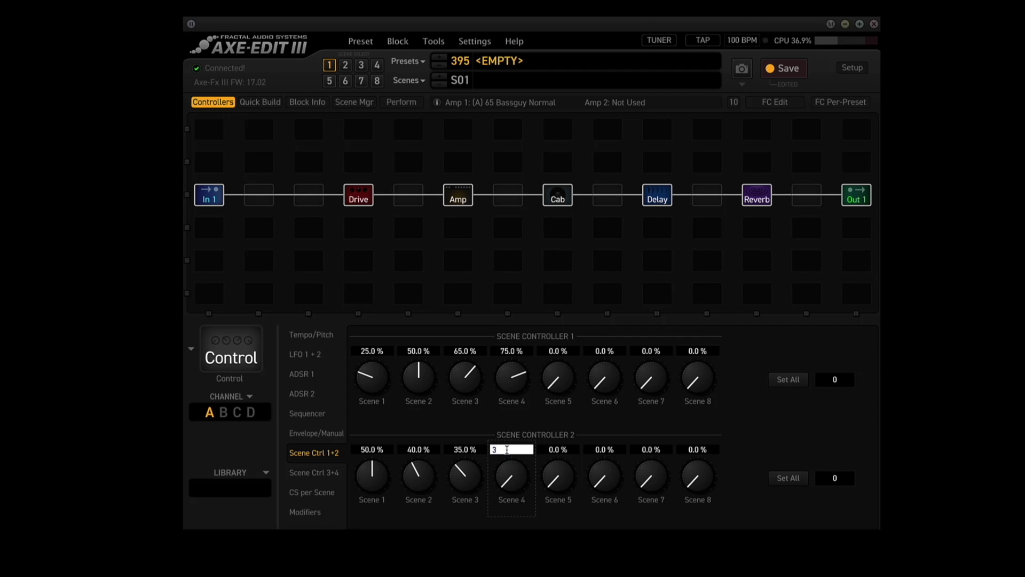
Select the Amp block and step through scenes 2–4 to confirm Bass drops to 3.00
{"action": "left_click", "coordinate": [588, 275]}
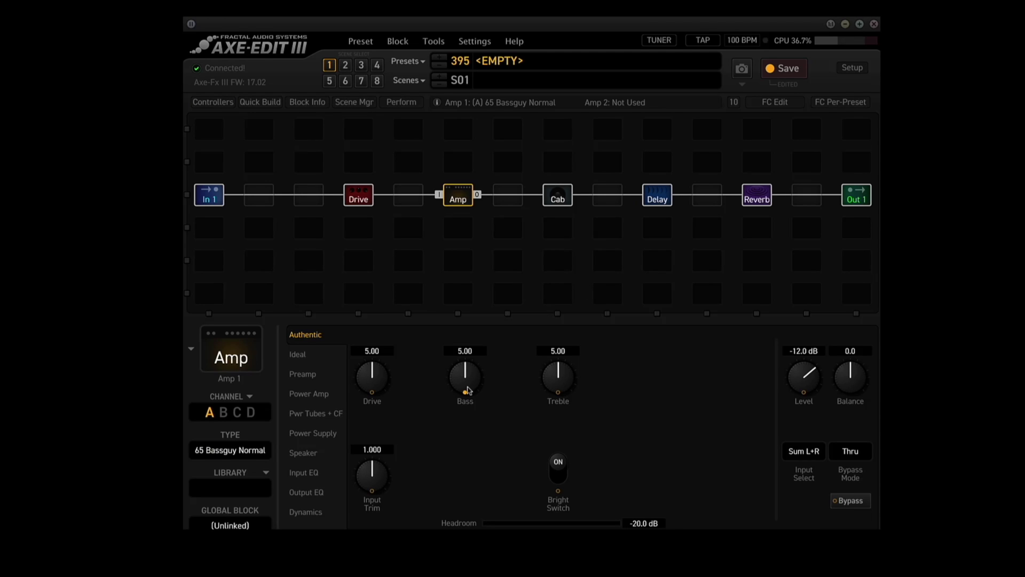
{"action": "left_click", "coordinate": [346, 66]}
{"action": "left_click", "coordinate": [362, 66]}
{"action": "left_click", "coordinate": [377, 65]}
Set the Delay block's type to Zephyr, which gives 500 ms time and 20.0 % feedback
{"action": "left_click", "coordinate": [662, 200]}
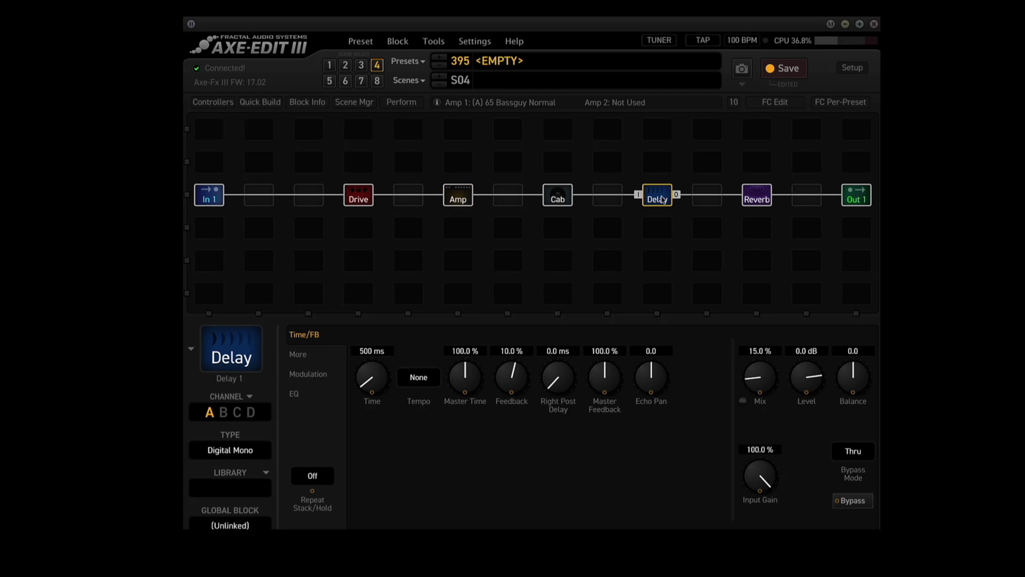
{"action": "left_click", "coordinate": [239, 451]}
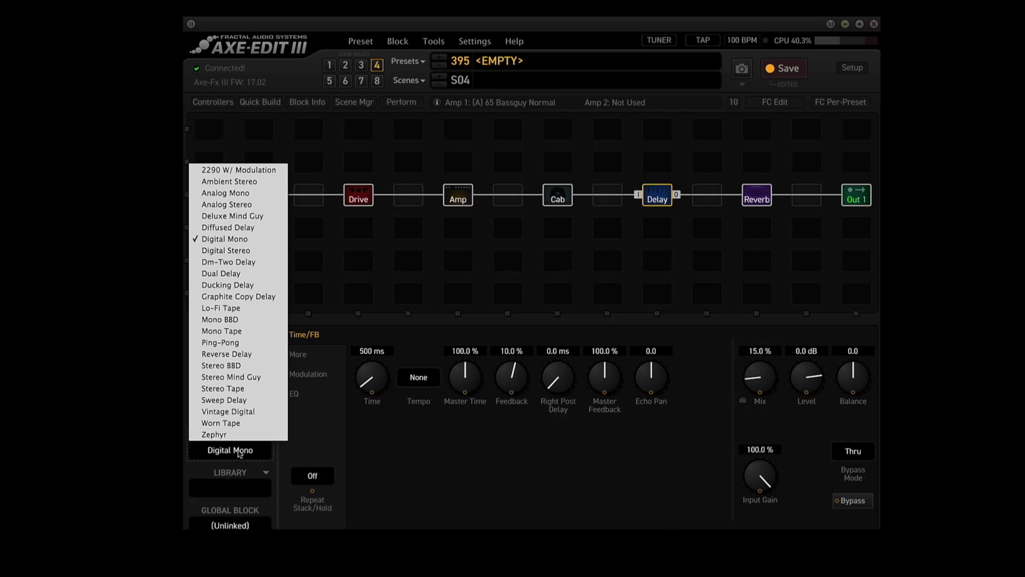
{"action": "left_click", "coordinate": [215, 435]}
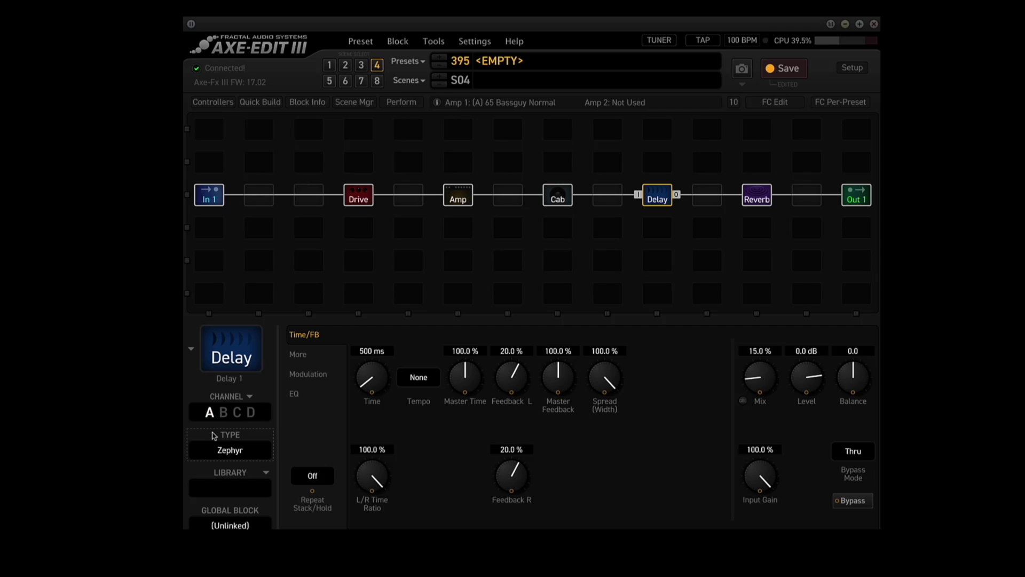
Assign Scene Controller 3 as Source 1 of the Delay Time modifier
{"action": "right_click", "coordinate": [373, 384]}
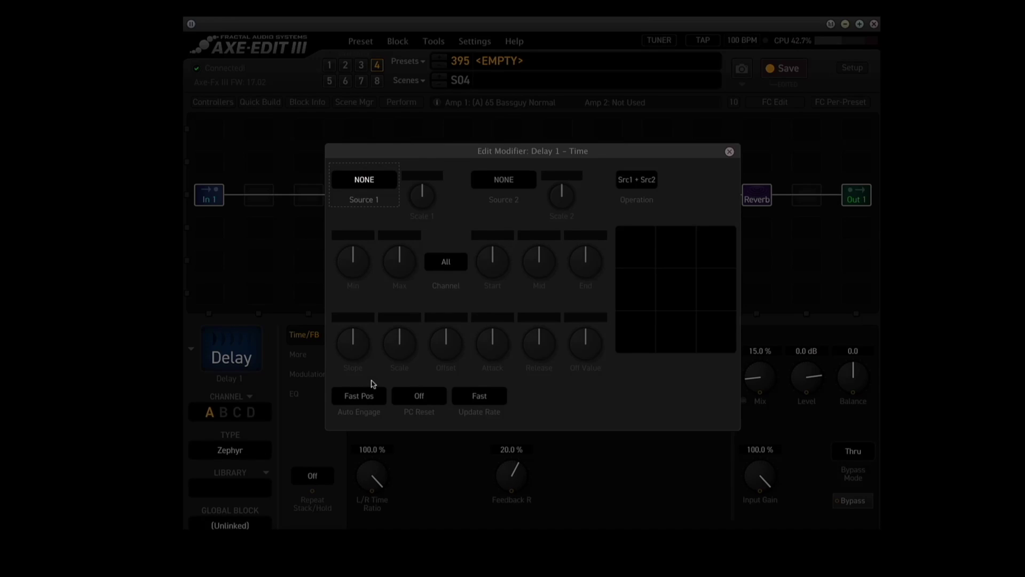
{"action": "left_click", "coordinate": [366, 183]}
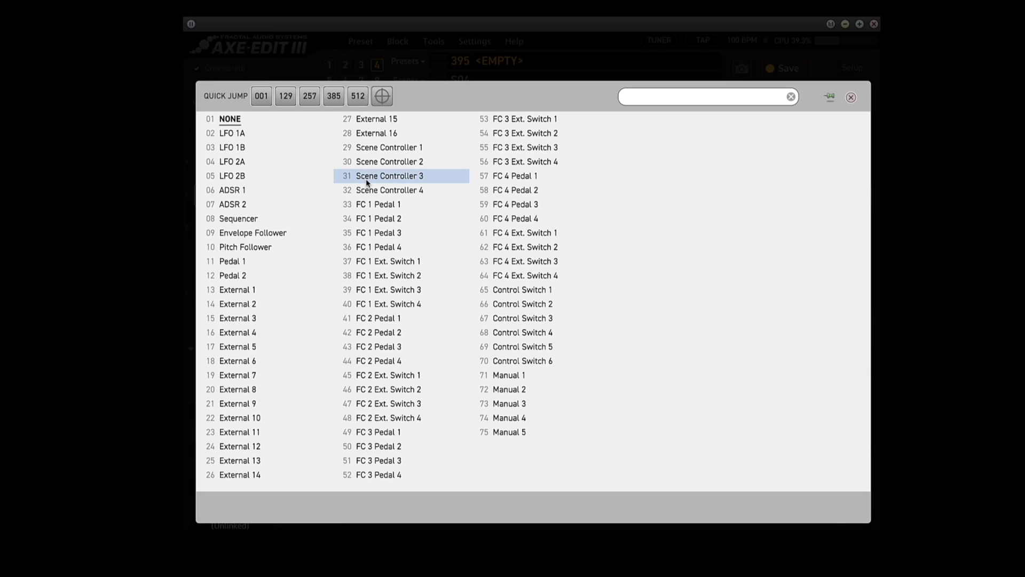
{"action": "left_click", "coordinate": [379, 178]}
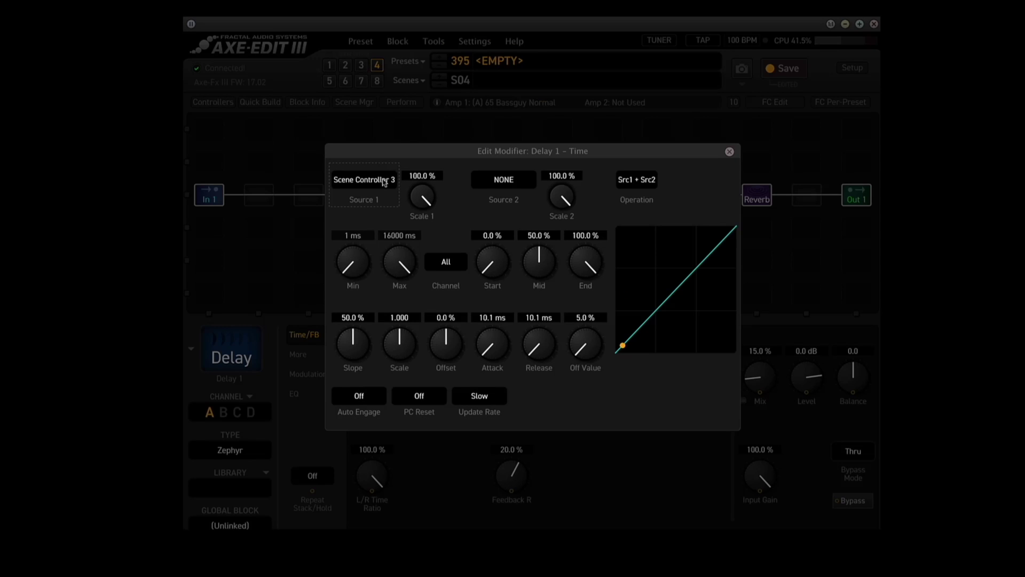
{"action": "left_click", "coordinate": [730, 152]}
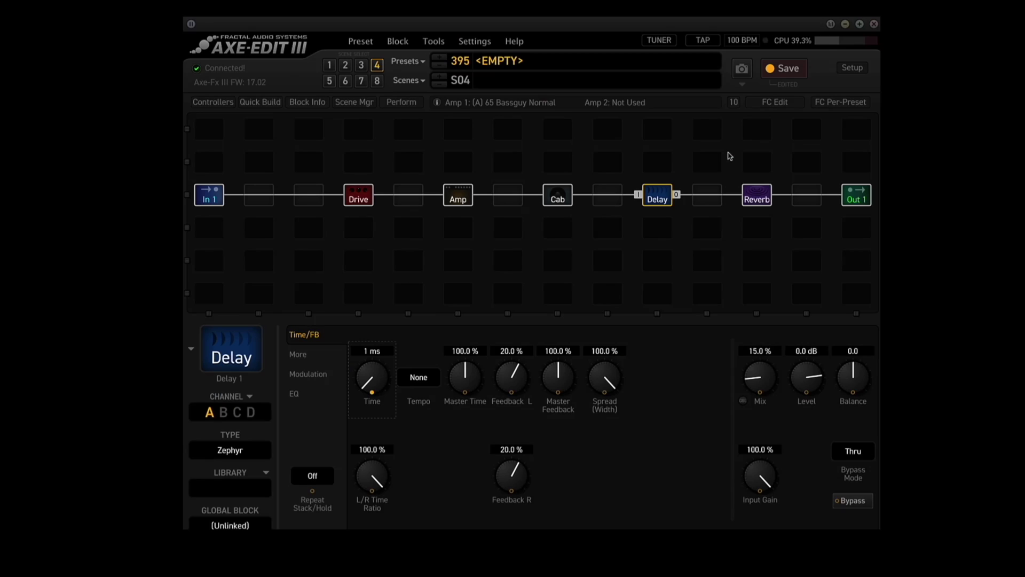
Enter Scene Controller 3 values 1, 2, 5 and 6 for scenes 1–4
{"action": "left_click", "coordinate": [210, 102]}
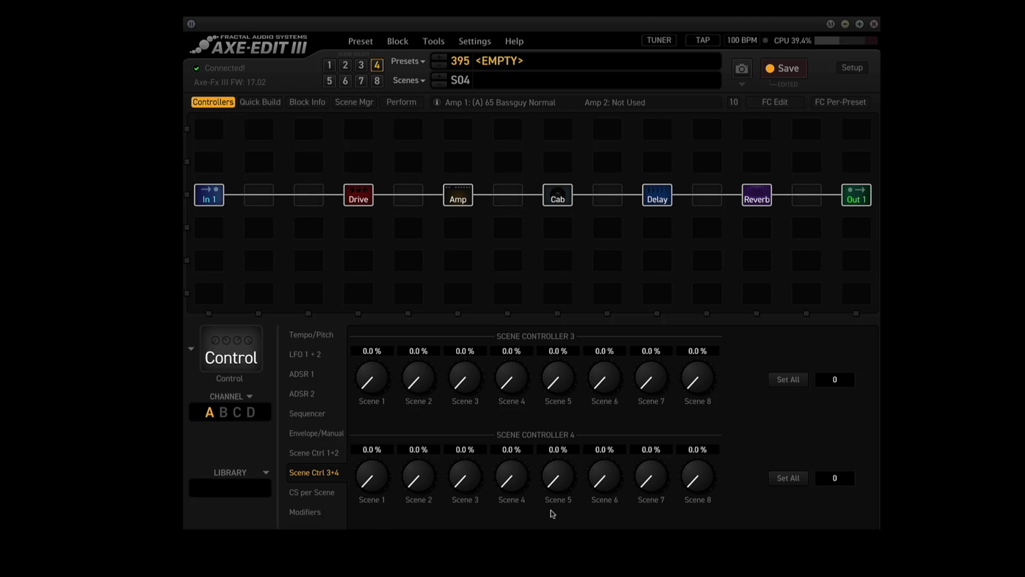
{"action": "double_click", "coordinate": [376, 352]}
{"action": "type", "text": "1"}
{"action": "double_click", "coordinate": [415, 351]}
{"action": "type", "text": "2"}
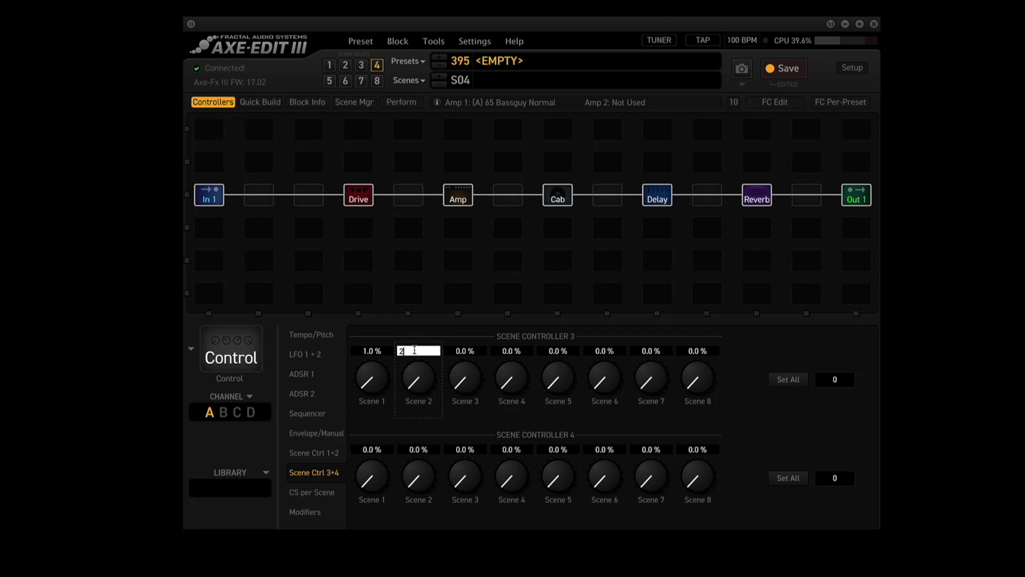
{"action": "double_click", "coordinate": [462, 351]}
{"action": "type", "text": "5"}
{"action": "double_click", "coordinate": [507, 351]}
{"action": "type", "text": "61 ms"}
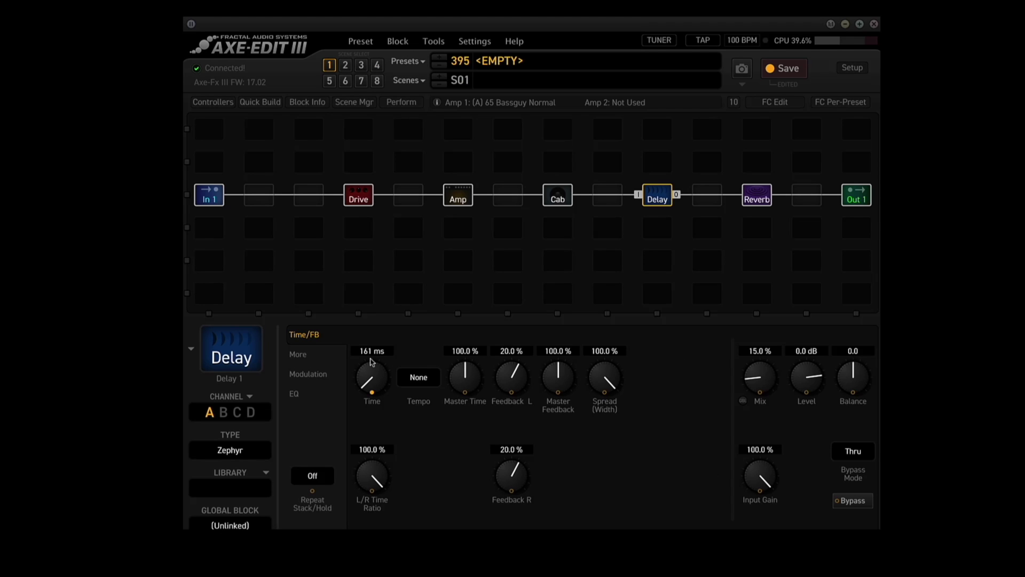
Step through scenes 2–4 to confirm delay times of 321, 801 and 961 ms
{"action": "left_click", "coordinate": [345, 65]}
{"action": "left_click", "coordinate": [362, 66]}
{"action": "left_click", "coordinate": [376, 66]}
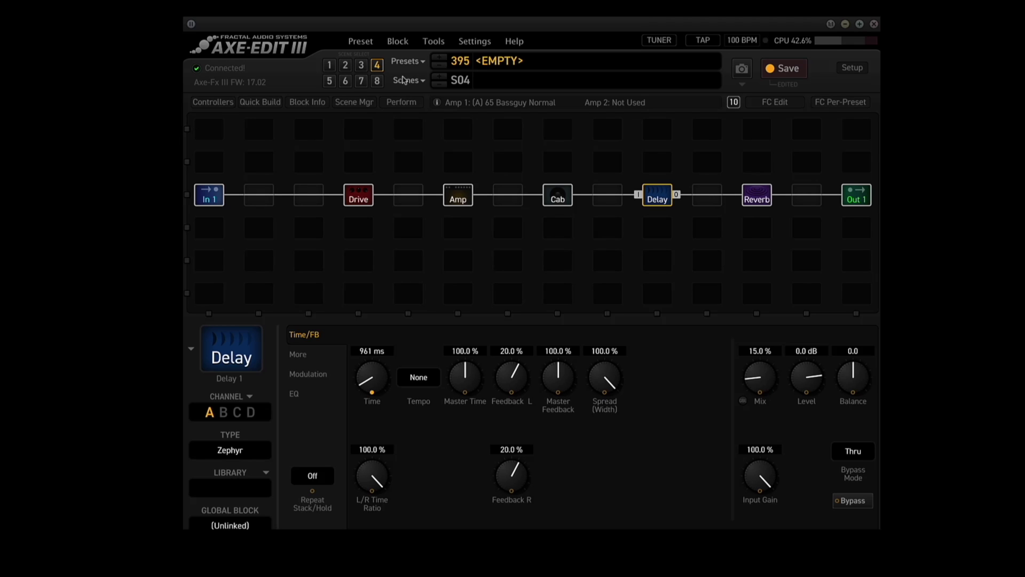
Change the Reverb block's type from Medium Room to 57 Studio
{"action": "left_click", "coordinate": [754, 200]}
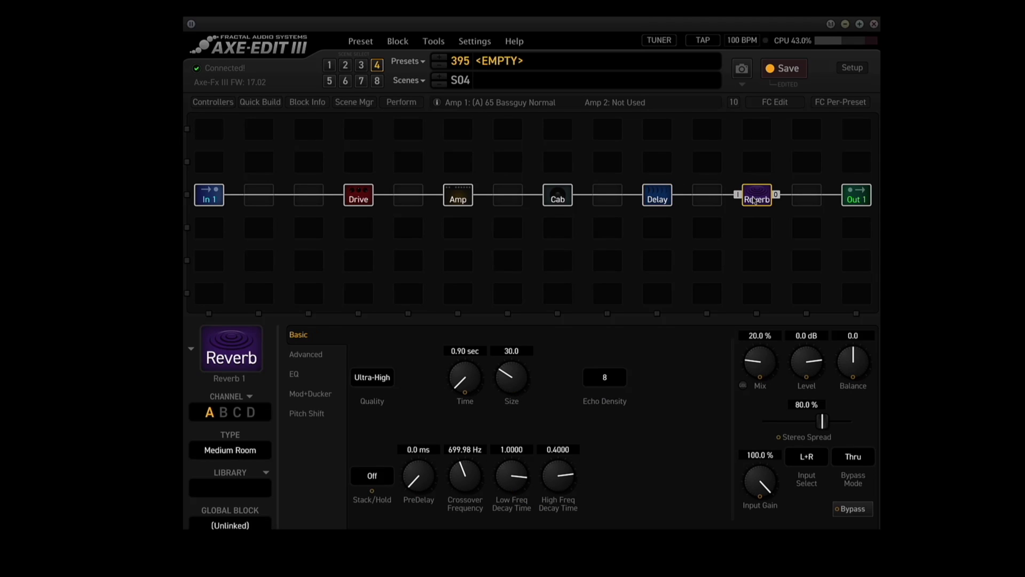
{"action": "left_click", "coordinate": [233, 451]}
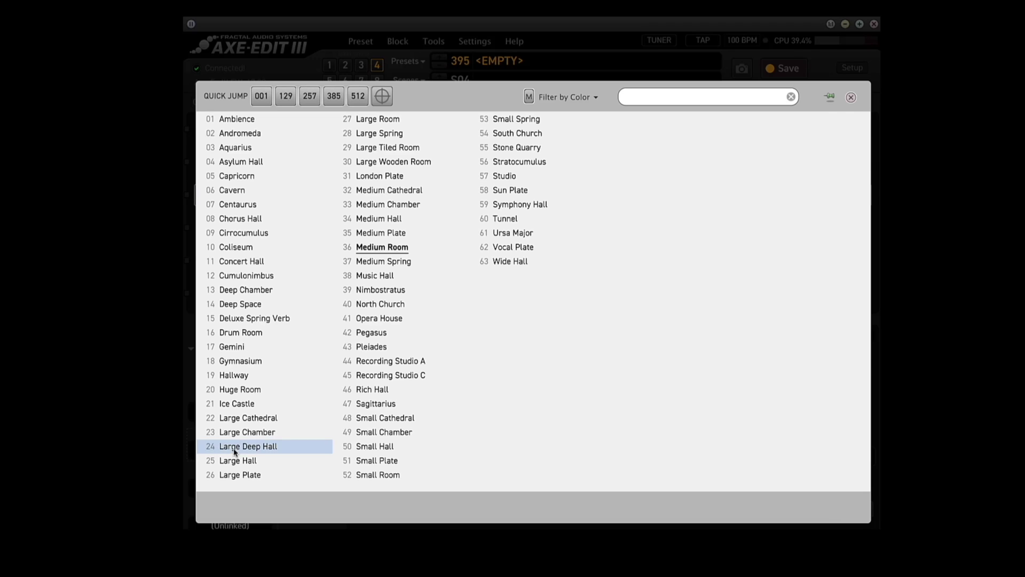
{"action": "left_click", "coordinate": [503, 179]}
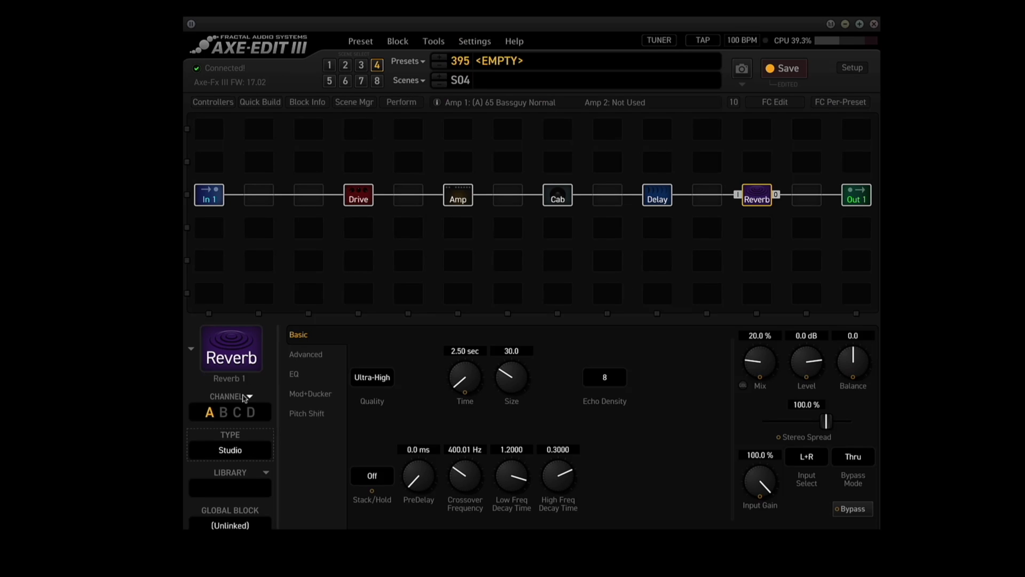
Assign Scene Controller 4 as Source 1 of the Reverb Mix modifier
{"action": "right_click", "coordinate": [760, 374]}
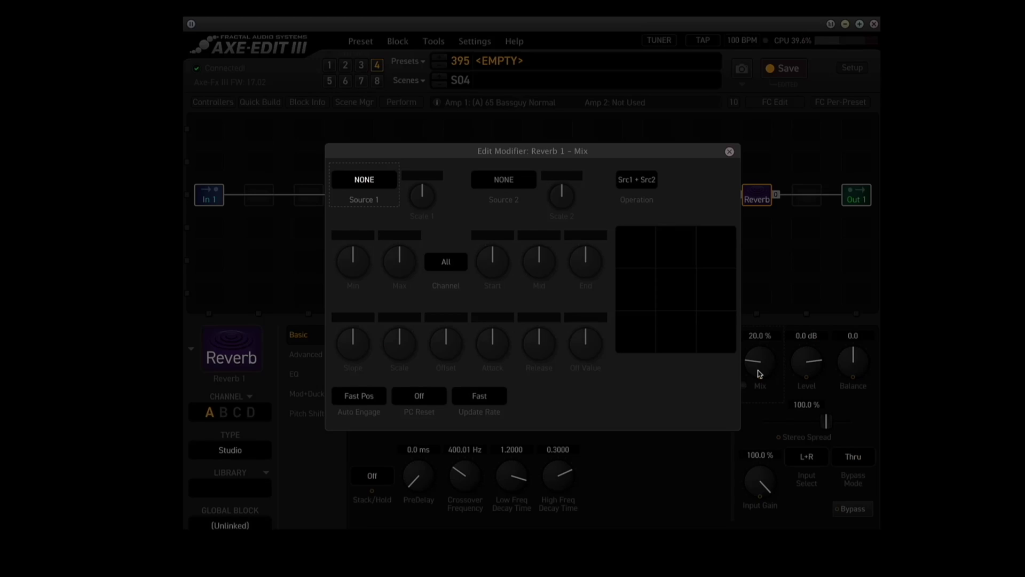
{"action": "left_click", "coordinate": [365, 184]}
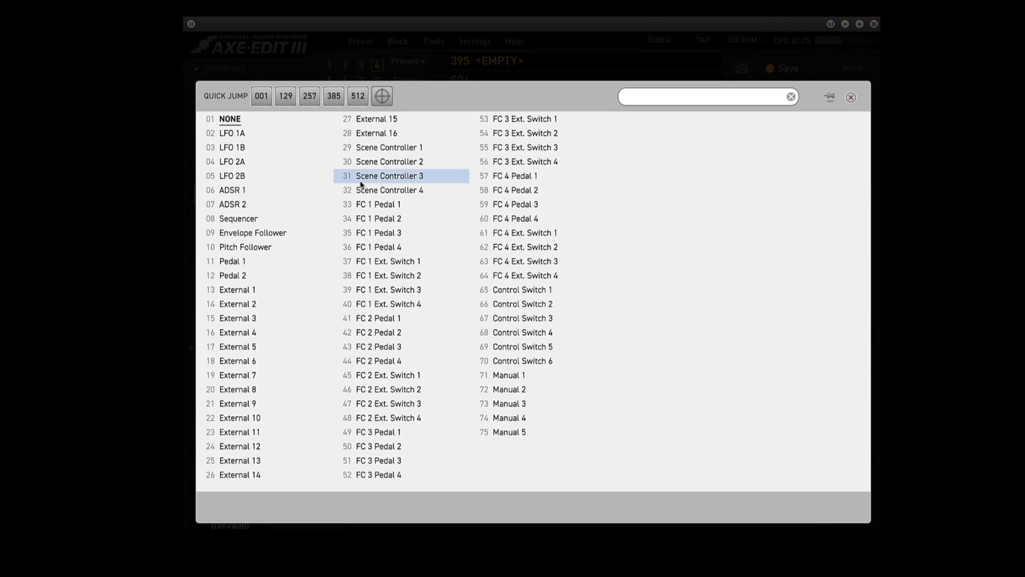
{"action": "left_click", "coordinate": [367, 191]}
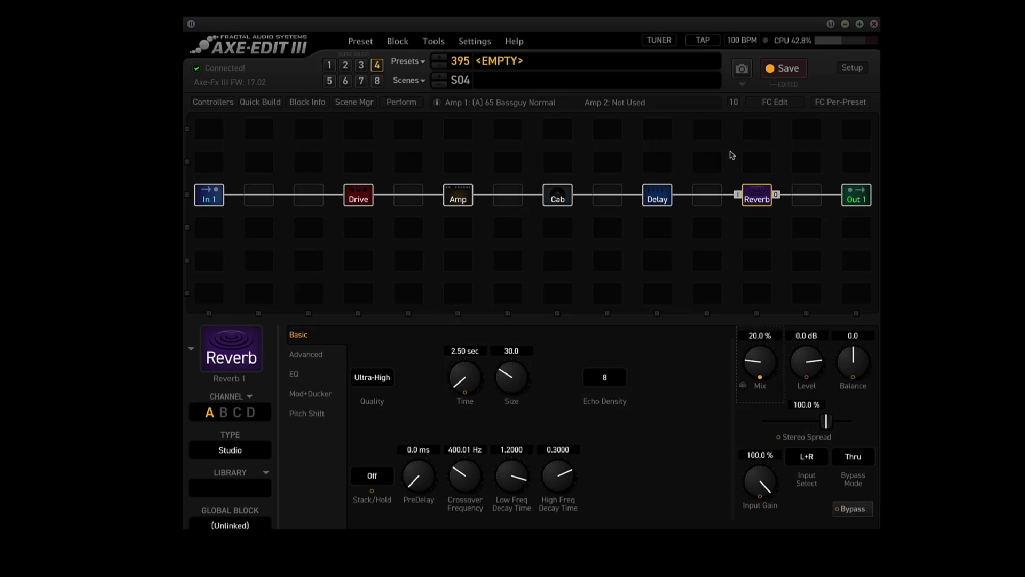
{"action": "left_click", "coordinate": [730, 152]}
Enter Scene Controller 4 values 20, 15, 12 and 10 for scenes 1–4
{"action": "left_click", "coordinate": [214, 102]}
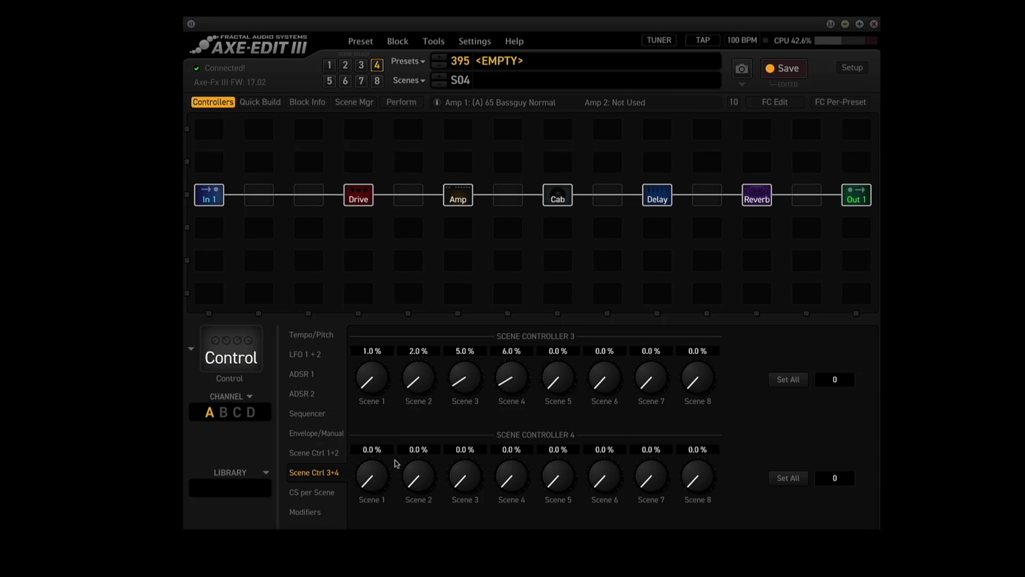
{"action": "left_click", "coordinate": [367, 451]}
{"action": "type", "text": "20"}
{"action": "left_click", "coordinate": [414, 450]}
{"action": "type", "text": "15"}
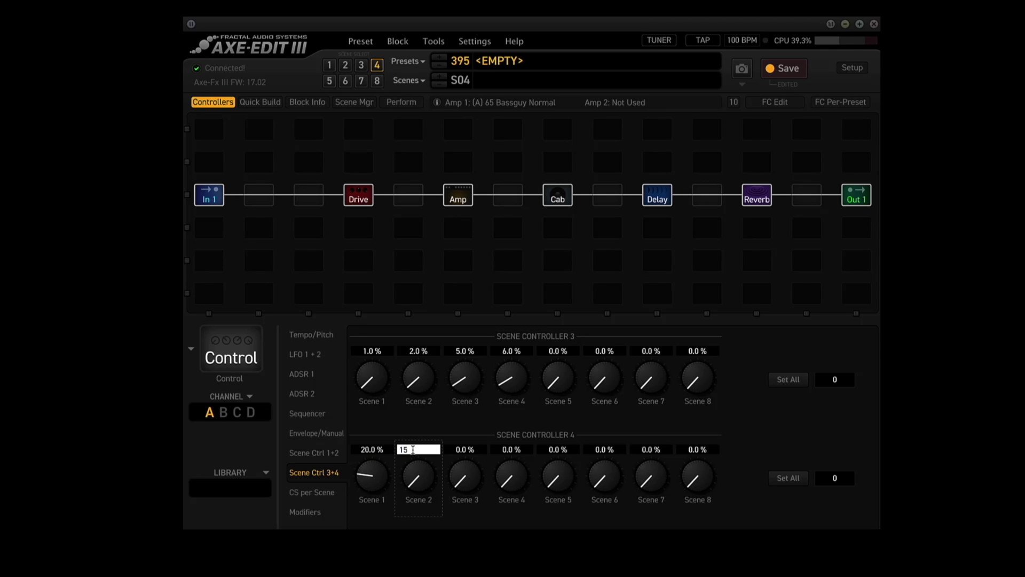
{"action": "left_click", "coordinate": [465, 450]}
{"action": "type", "text": "12"}
{"action": "key", "text": "Return"}
{"action": "left_click", "coordinate": [511, 450]}
{"action": "type", "text": "10"}
{"action": "key", "text": "Return"}
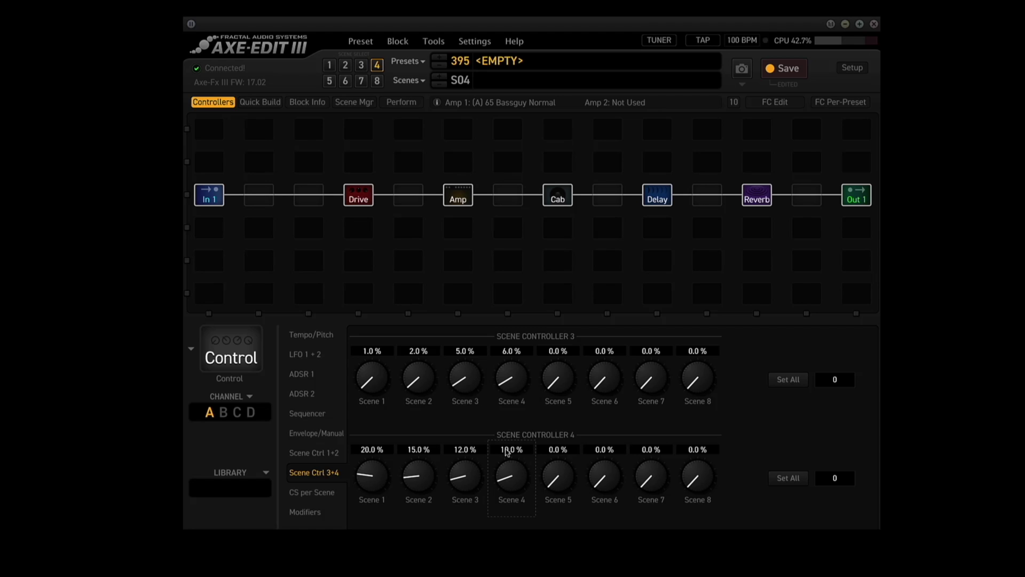
Return to the Reverb block and check its Mix across scenes 2–4
{"action": "left_click", "coordinate": [213, 102]}
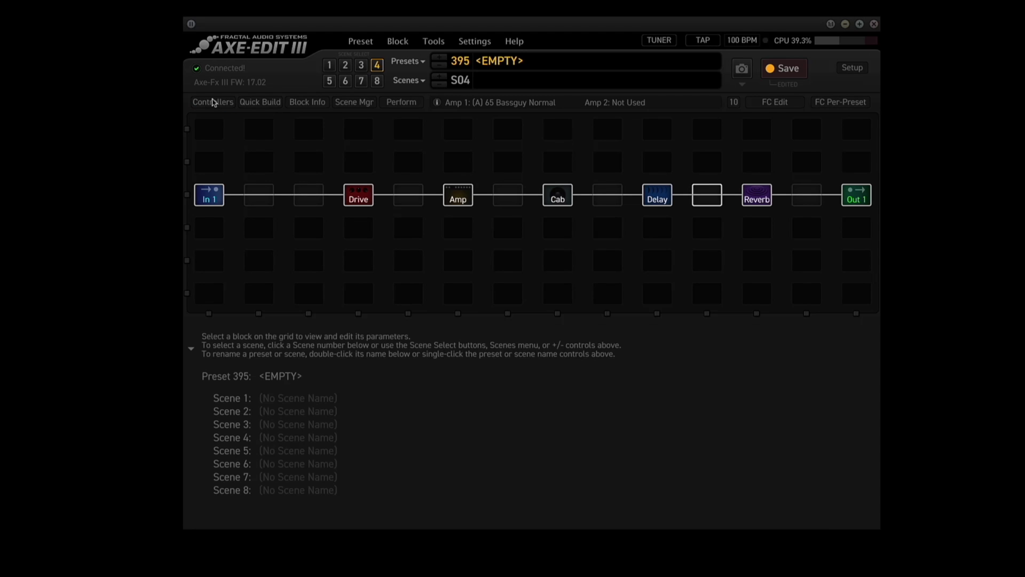
{"action": "left_click", "coordinate": [762, 200]}
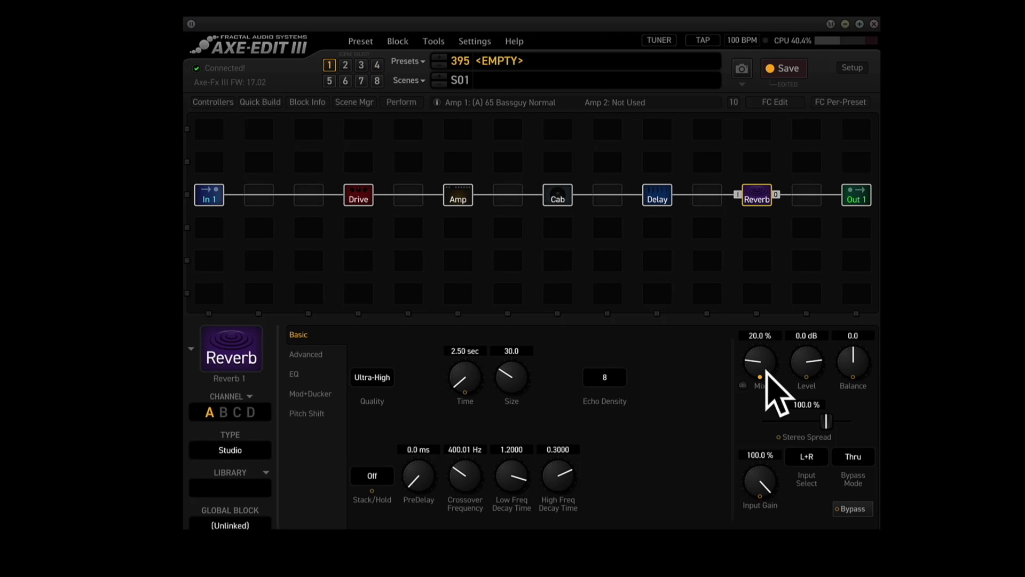
{"action": "left_click", "coordinate": [346, 64]}
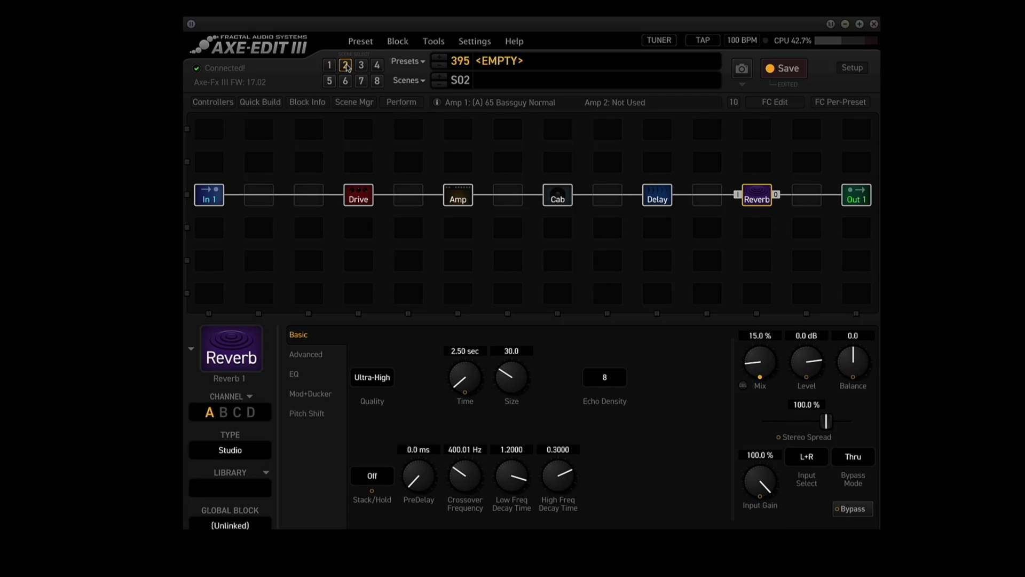
{"action": "left_click", "coordinate": [361, 66]}
{"action": "left_click", "coordinate": [377, 66]}
Rename preset 395 to 'SC 2.0'
{"action": "left_click", "coordinate": [531, 63]}
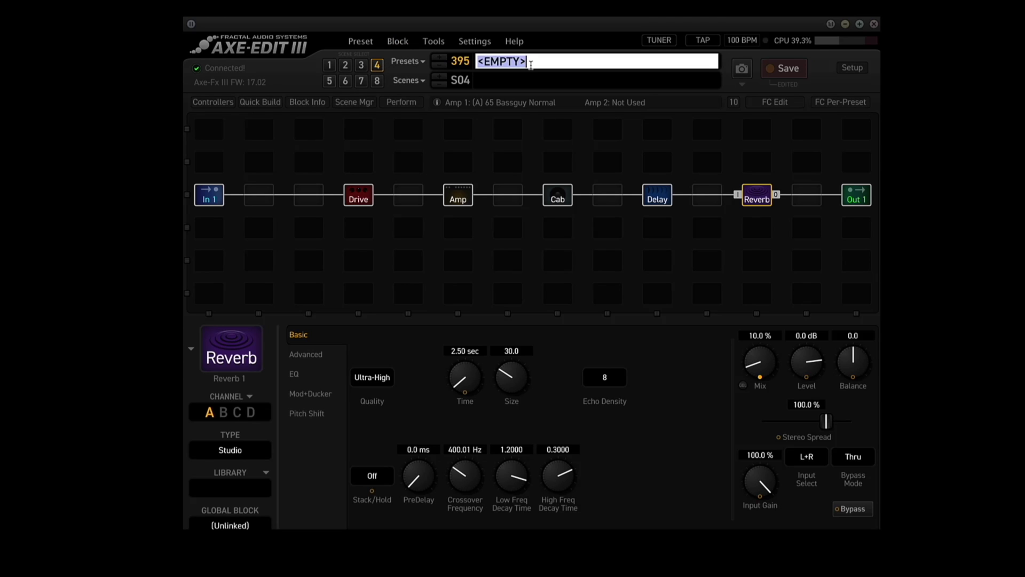
{"action": "type", "text": "SC 2.0"}
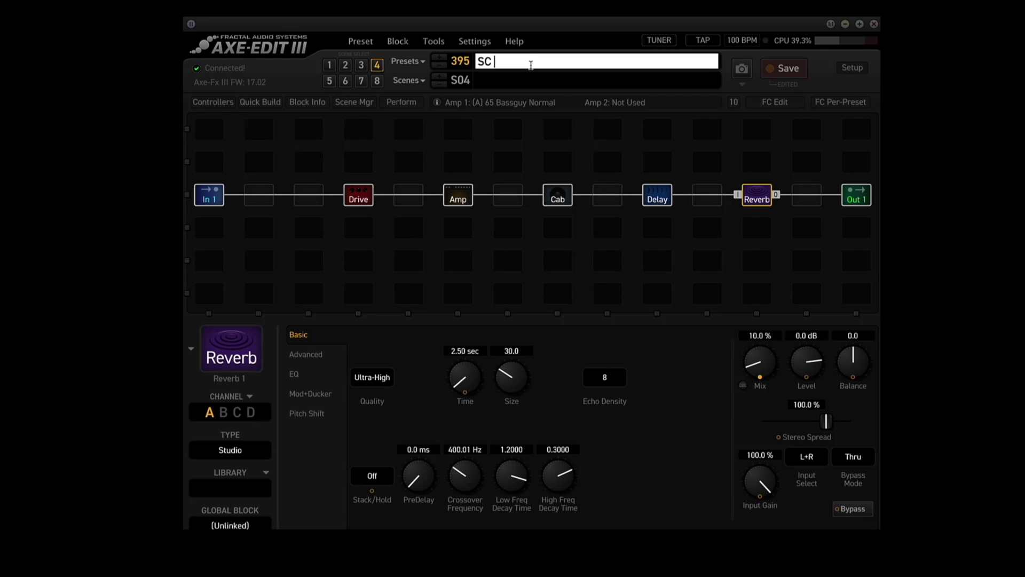
{"action": "key", "text": "Return"}
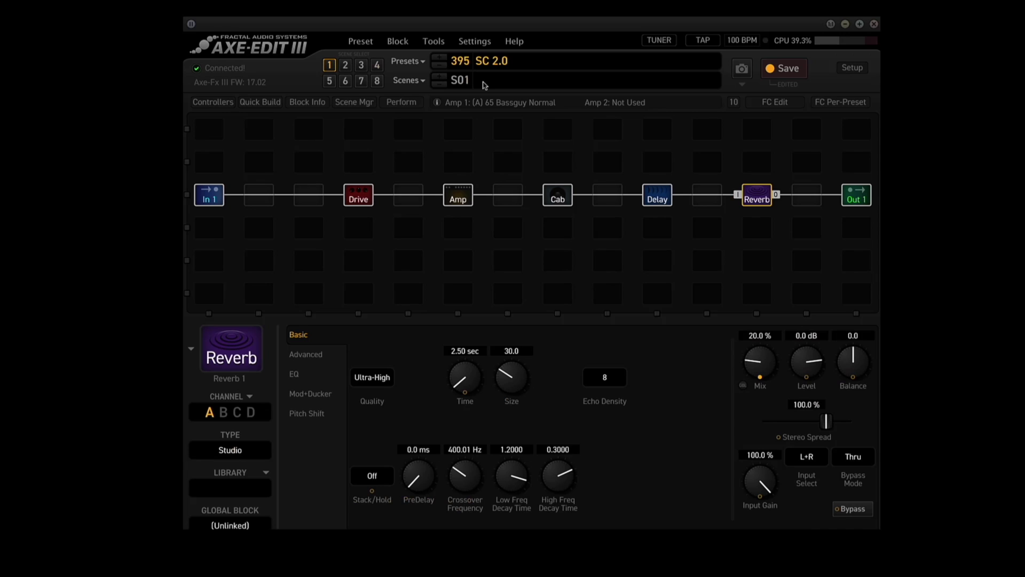
{"action": "left_click", "coordinate": [483, 82]}
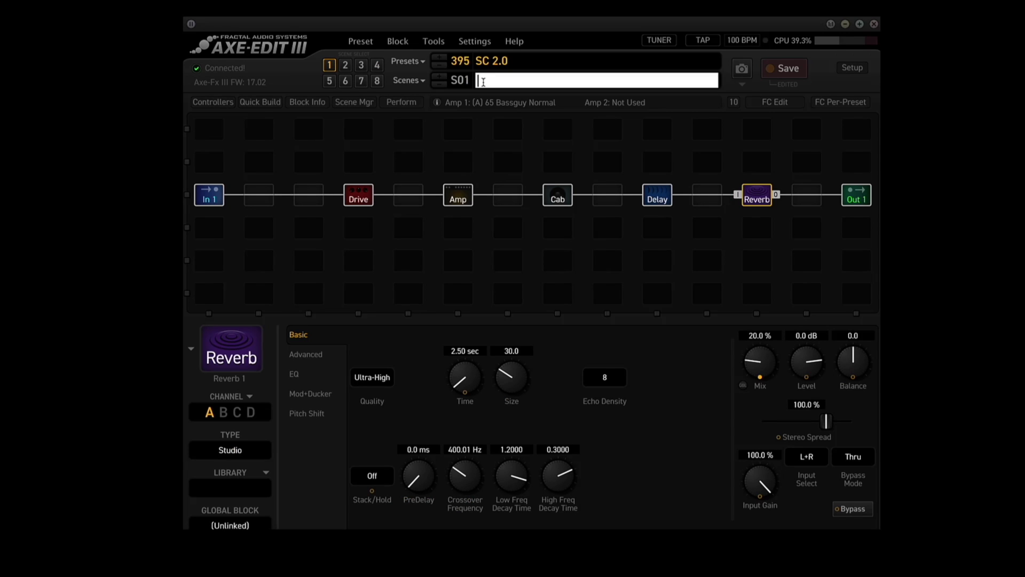
Name scenes 1 and 2 'Drive 2.50' and 'Drive 5.00'
{"action": "type", "text": "Driv"}
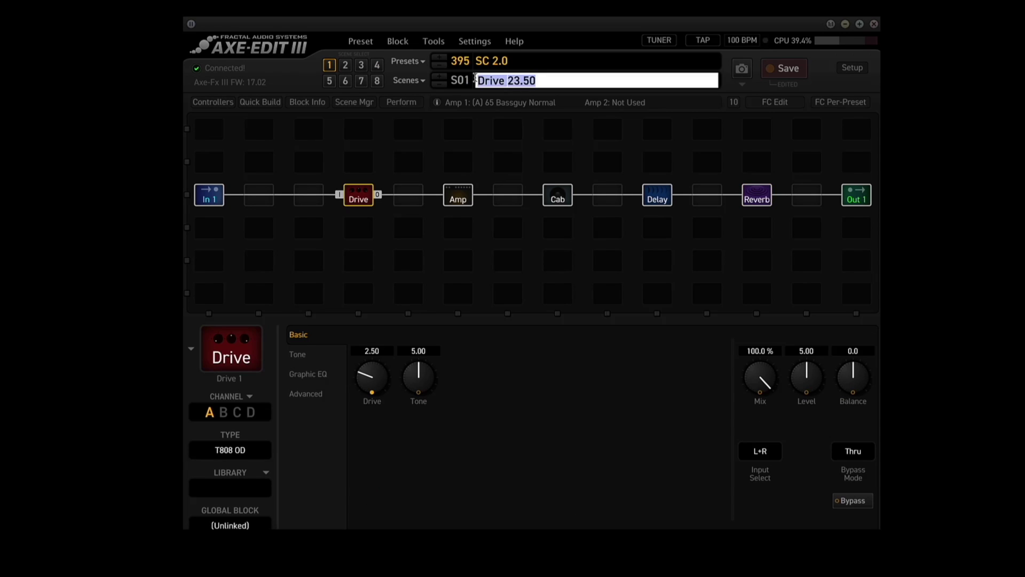
{"action": "type", "text": "e 2.50"}
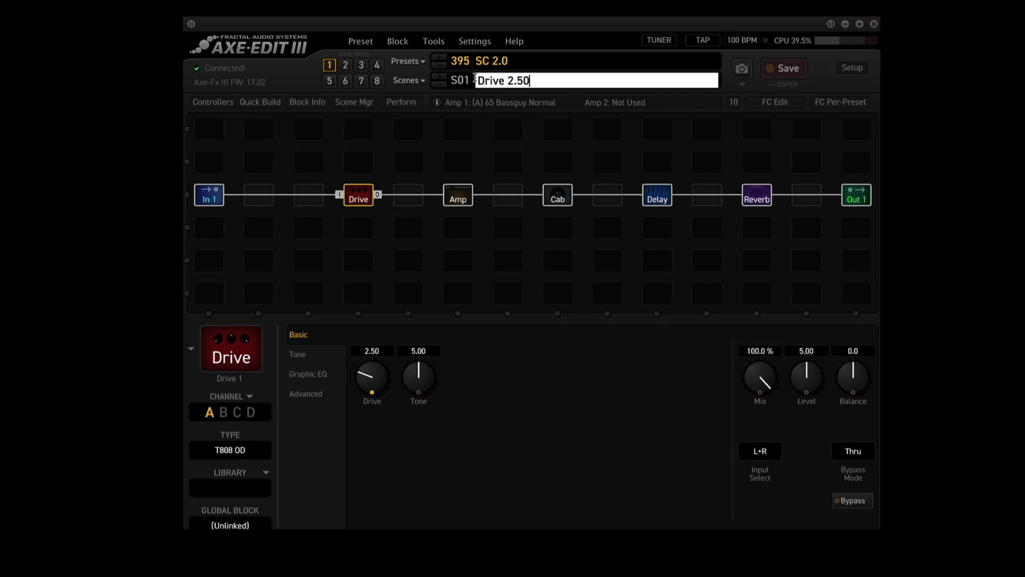
{"action": "key", "text": "Return"}
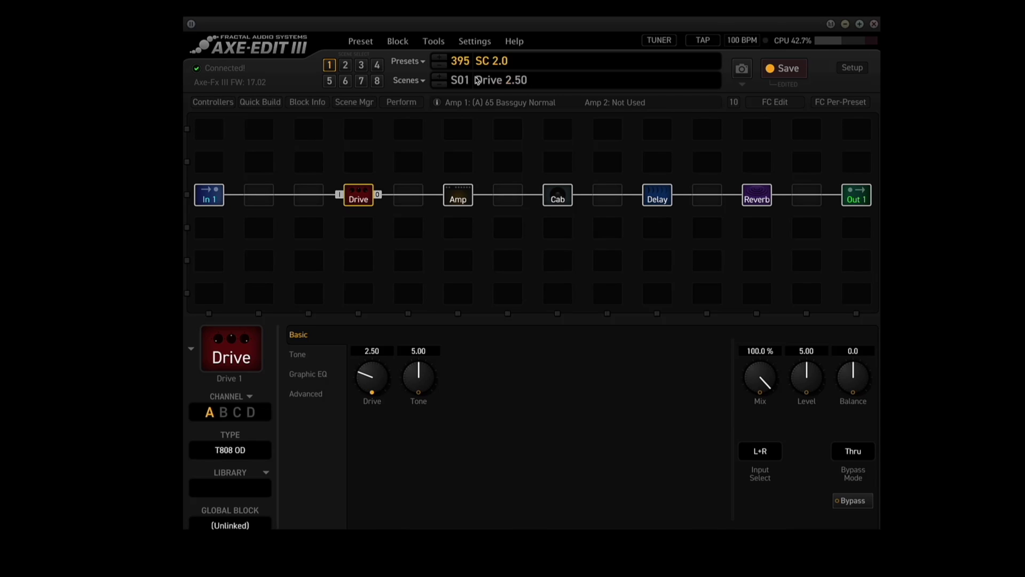
{"action": "scroll", "coordinate": [478, 80], "scroll_direction": "down", "scroll_amount": 1}
{"action": "double_click", "coordinate": [478, 80]}
{"action": "type", "text": "Drive "}
{"action": "type", "text": "5.00"}
{"action": "key", "text": "Return"}
Name scenes 3 and 4 'Drive 6.50' and 'Drive 7.50'
{"action": "scroll", "coordinate": [485, 86], "scroll_direction": "down", "scroll_amount": 1}
{"action": "double_click", "coordinate": [477, 80]}
{"action": "type", "text": "Drive 6.5"}
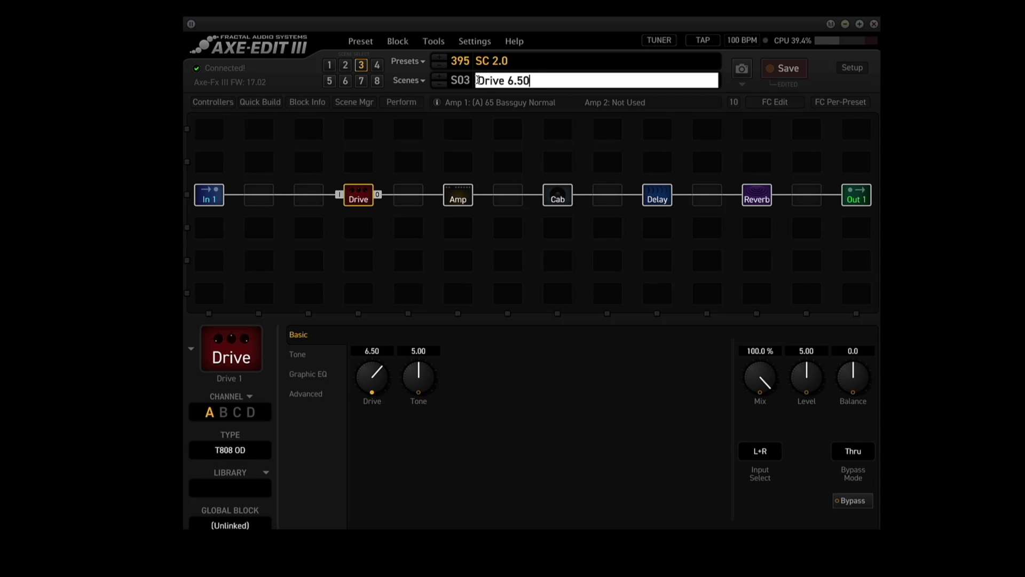
{"action": "key", "text": "Return"}
{"action": "scroll", "coordinate": [478, 81], "scroll_direction": "down", "scroll_amount": 1}
{"action": "type", "text": "Drive 7.5"}
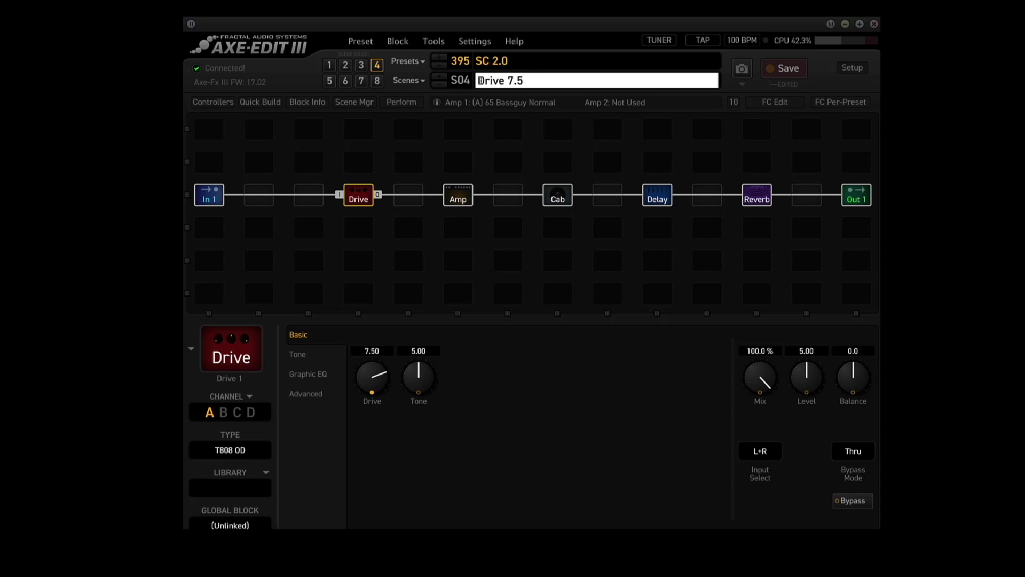
{"action": "type", "text": "0"}
{"action": "key", "text": "Return"}
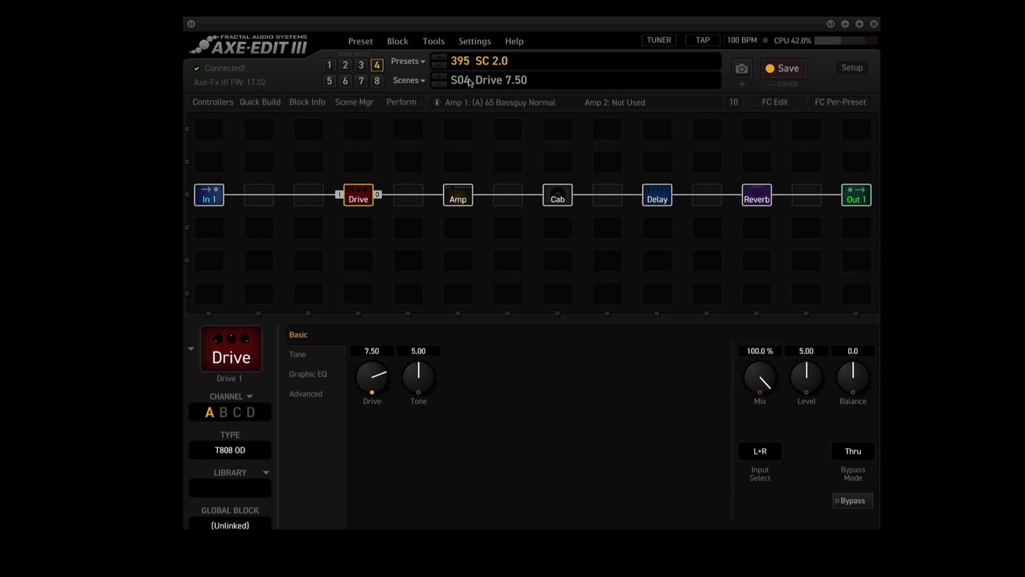
Verify the drive in scenes 1–4, return to scene 1 and save preset SC 2.0
{"action": "left_click", "coordinate": [329, 64]}
{"action": "left_click", "coordinate": [346, 66]}
{"action": "left_click", "coordinate": [361, 66]}
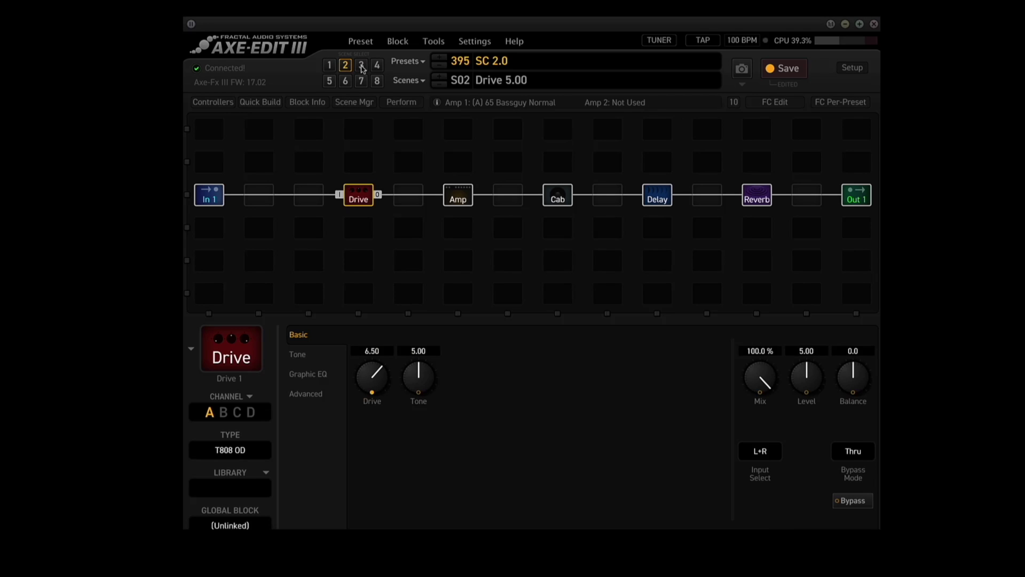
{"action": "left_click", "coordinate": [376, 66]}
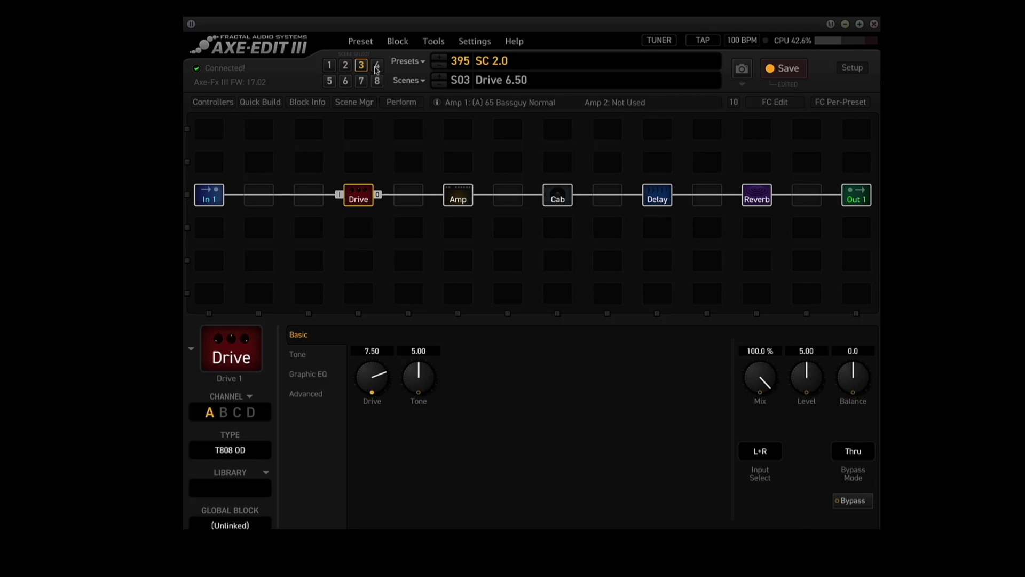
{"action": "left_click", "coordinate": [331, 67]}
{"action": "left_click", "coordinate": [789, 73]}
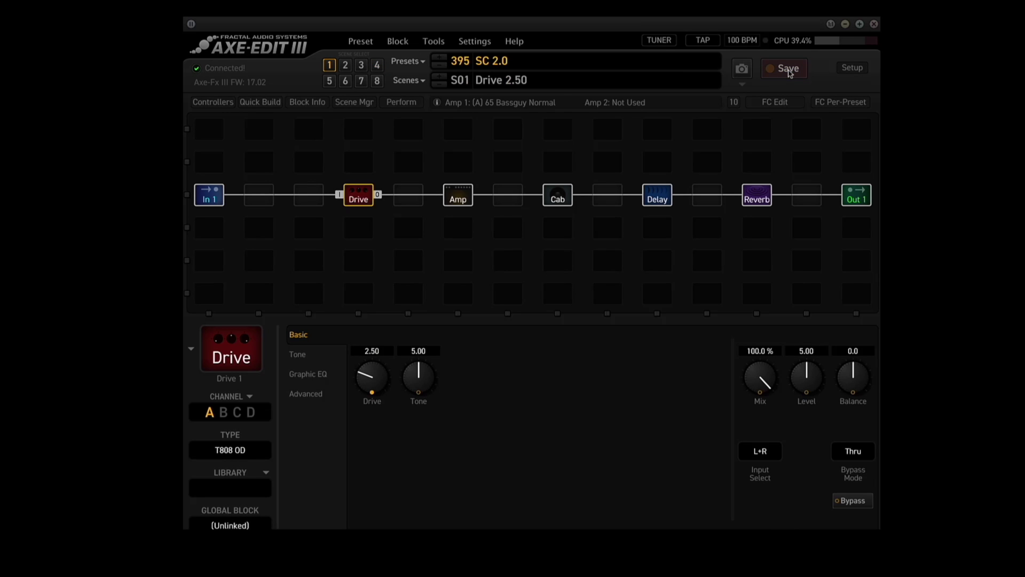